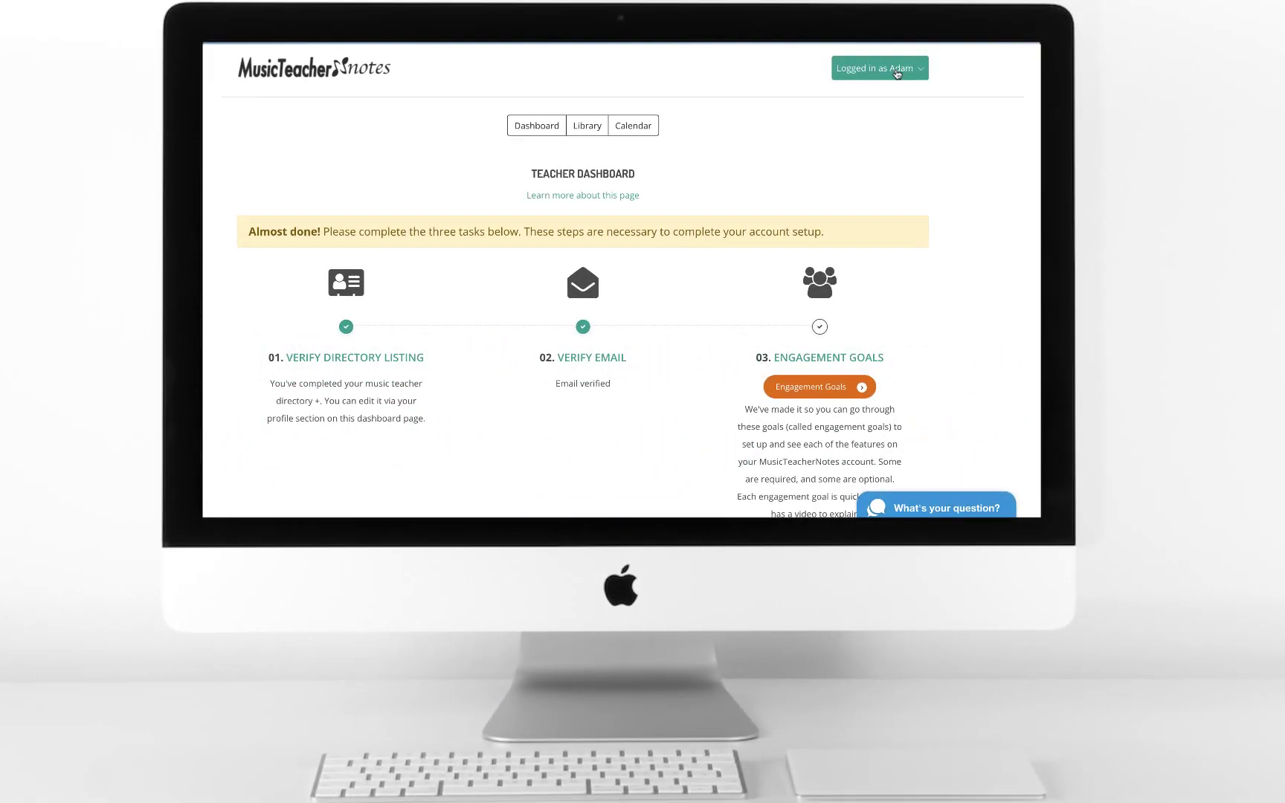
Open the Schedule Lessons form from lesson management.
click(896, 72)
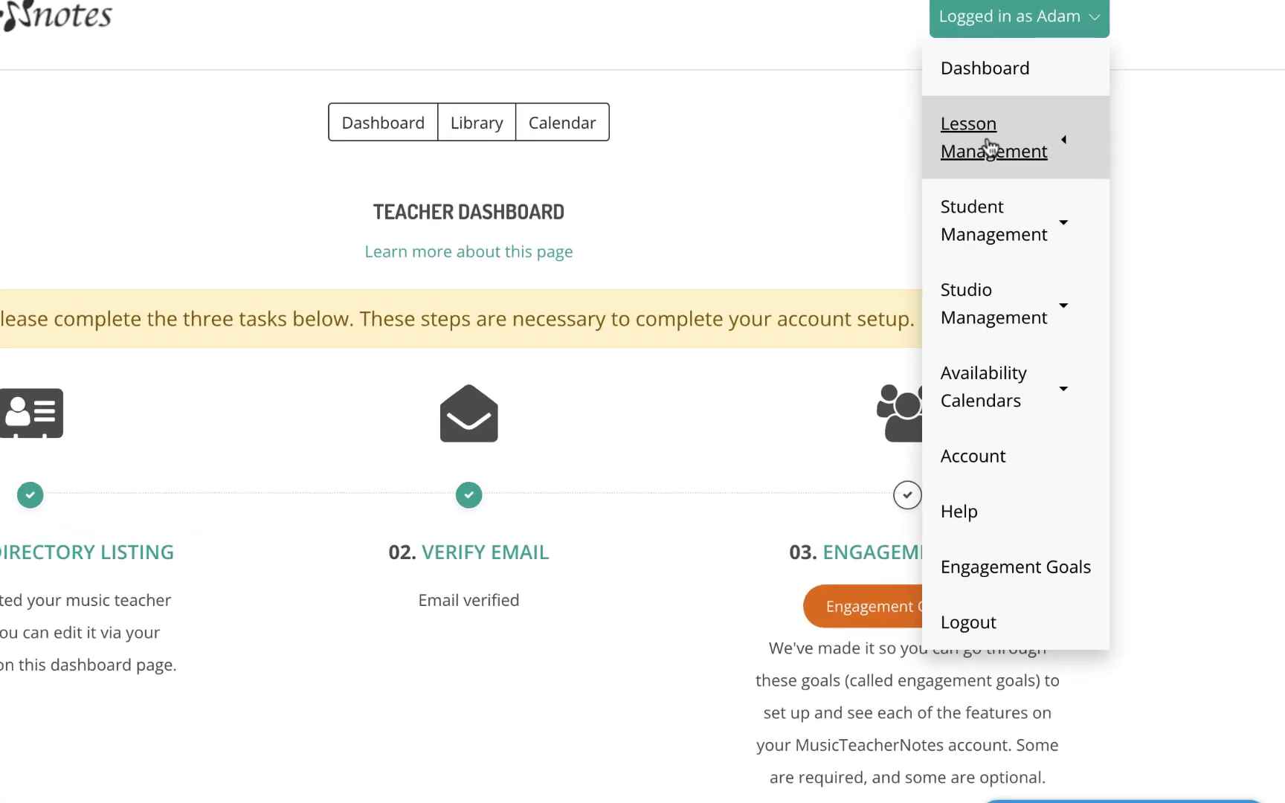
click(989, 147)
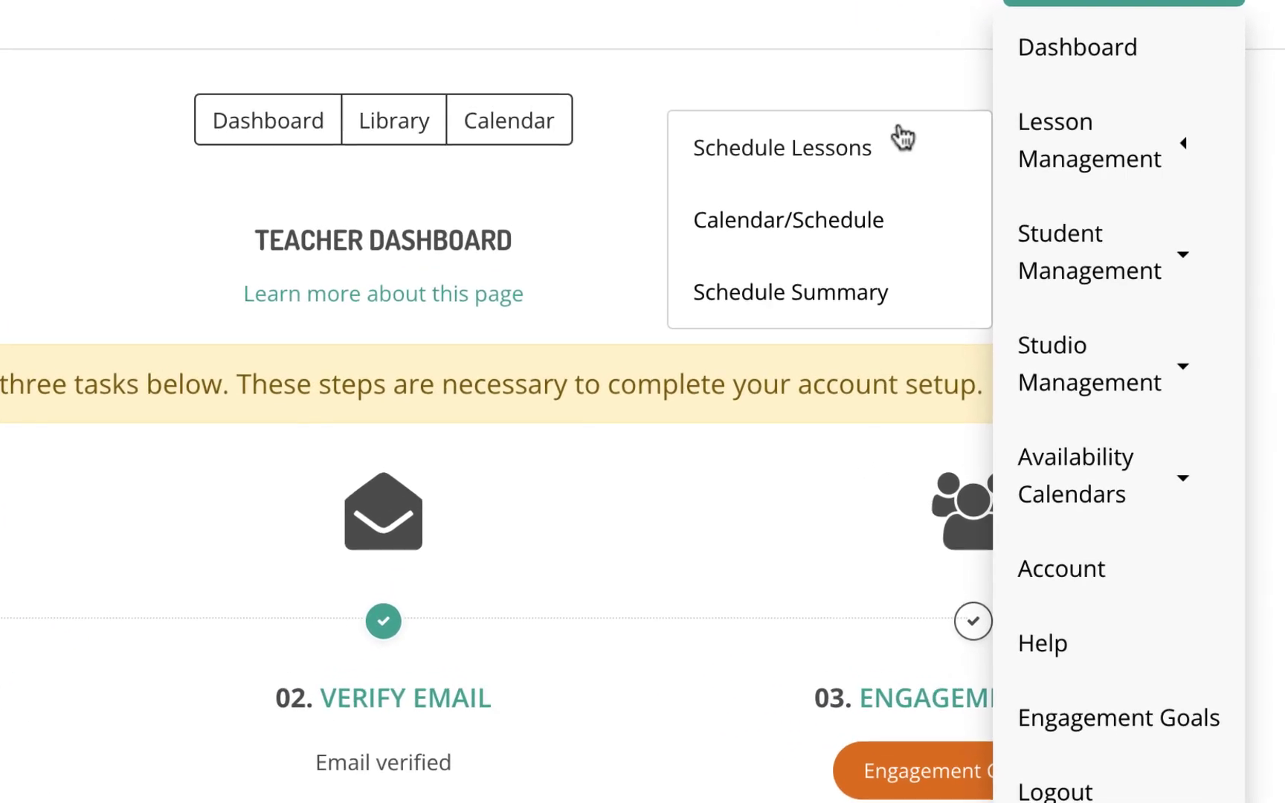
click(757, 147)
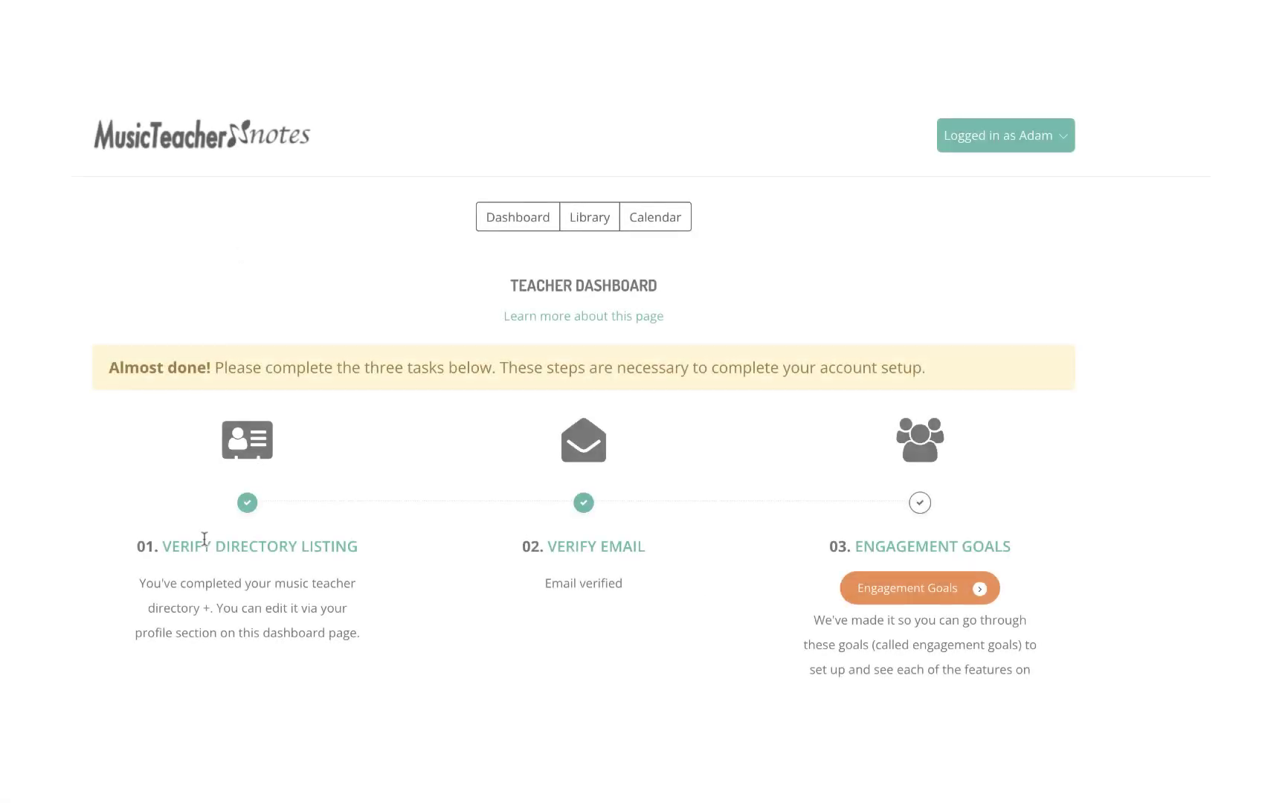
Expand the dashboard's Students section and open the entry of an unscheduled guitar student at Brecksville Music Studio.
scroll(185, 541, down, 3)
scroll(203, 539, down, 5)
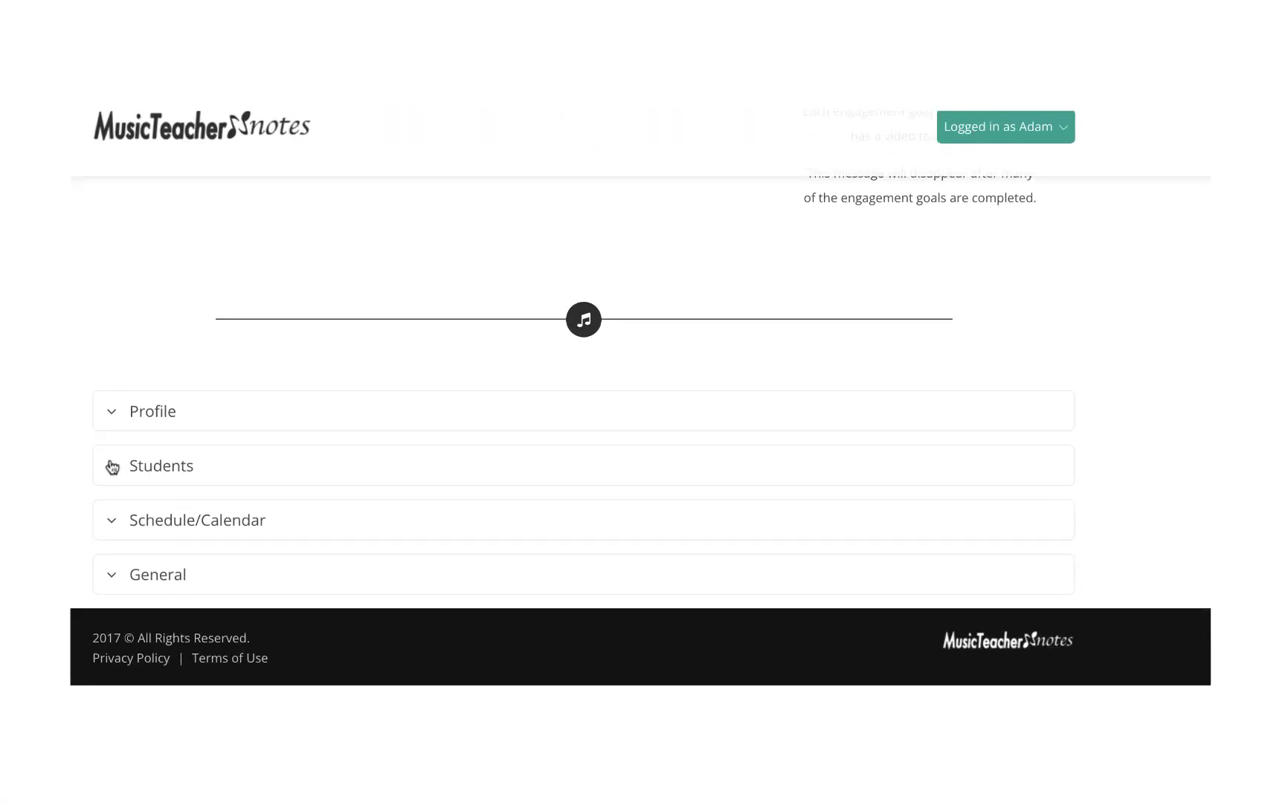
click(112, 467)
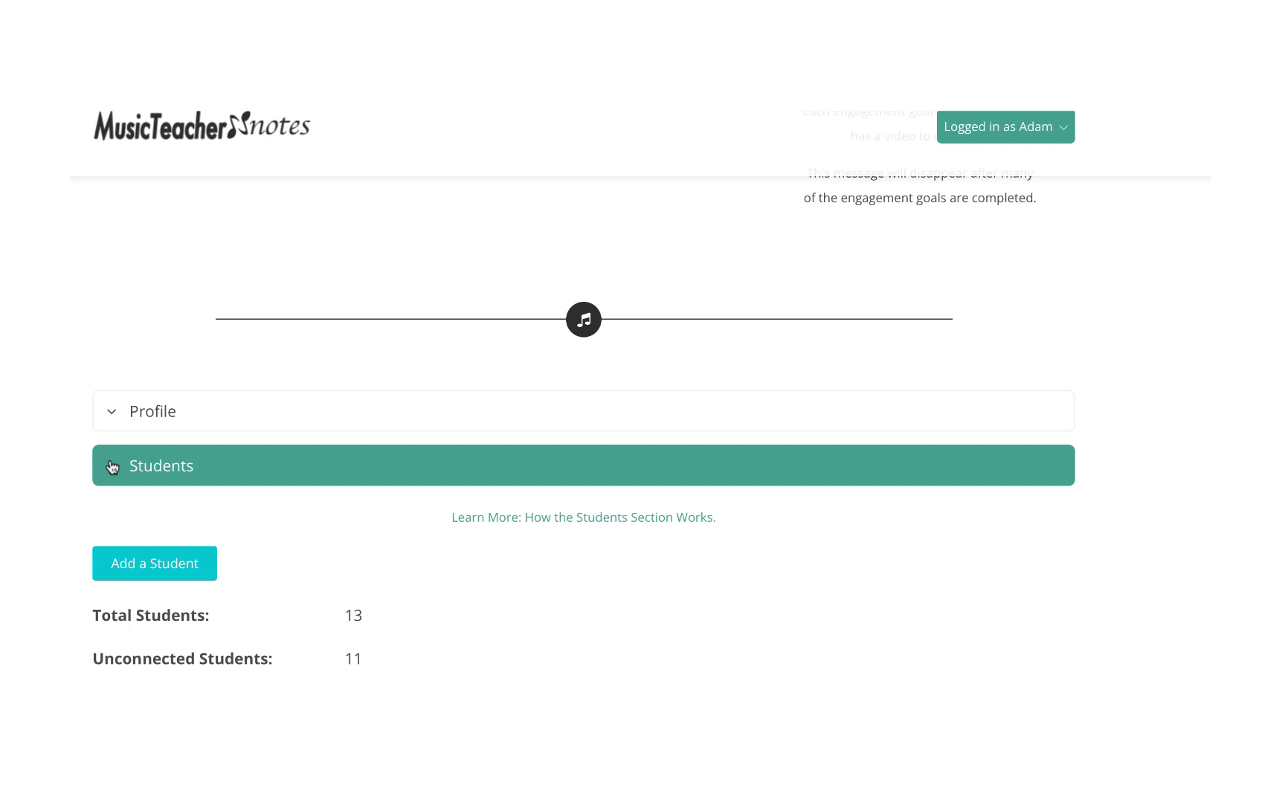
scroll(112, 465, down, 6)
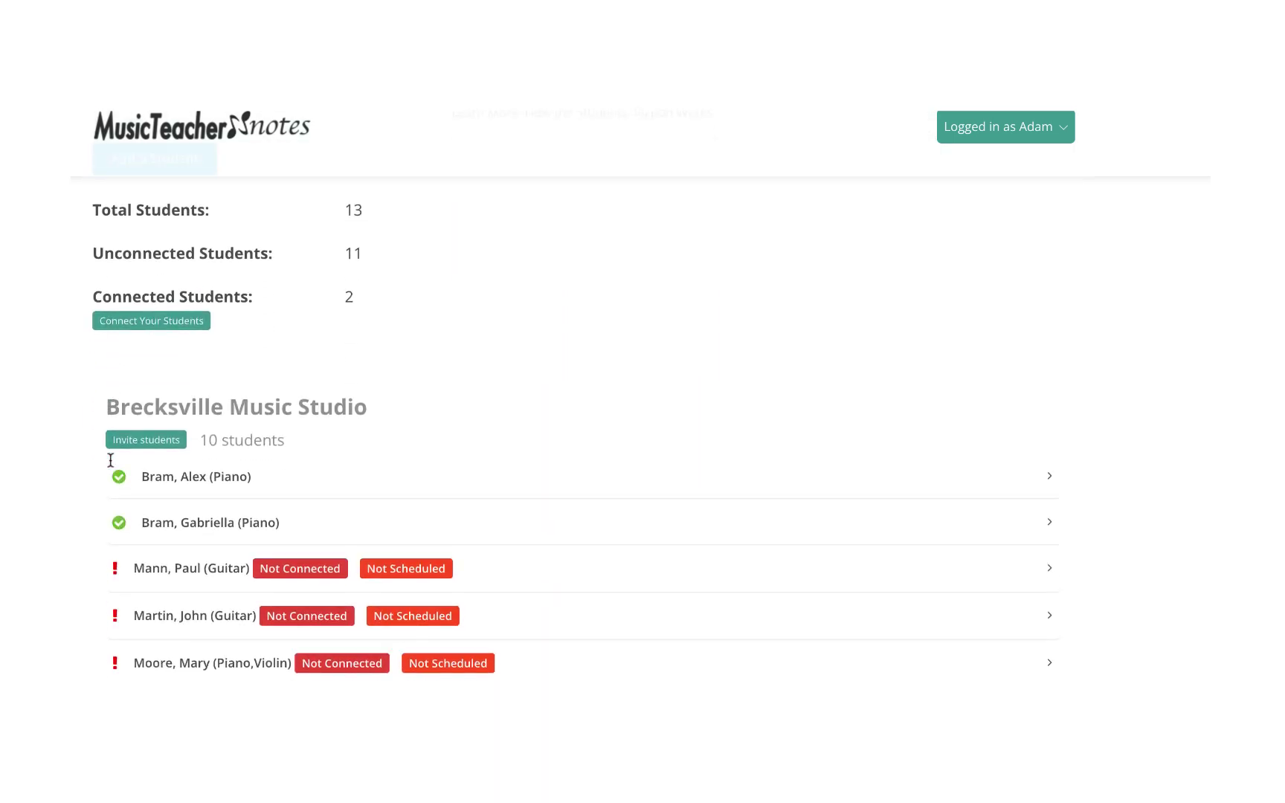
scroll(110, 461, down, 2)
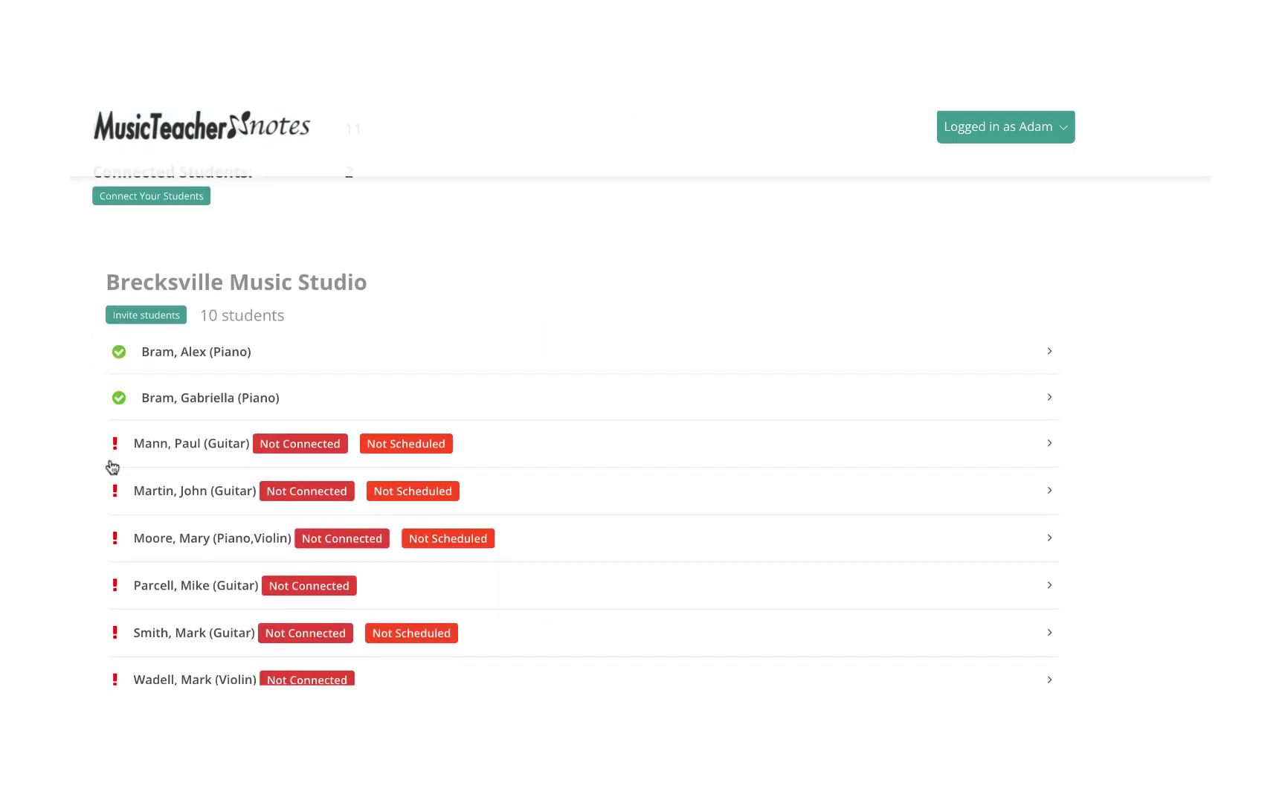
click(204, 450)
scroll(211, 513, down, 10)
scroll(212, 562, down, 2)
click(416, 637)
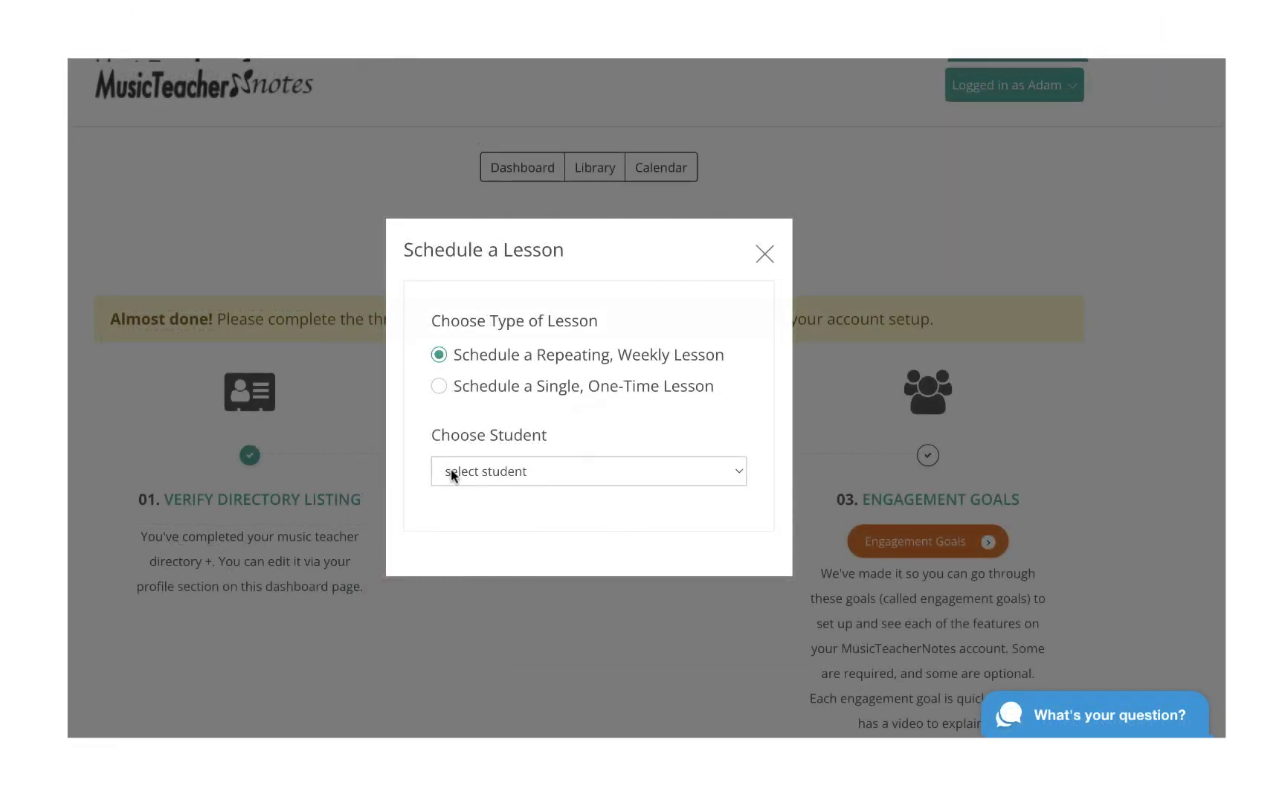
Choose the unscheduled Brecksville Music Studio guitar student for a repeating weekly lesson and set the day of week to Friday.
click(450, 471)
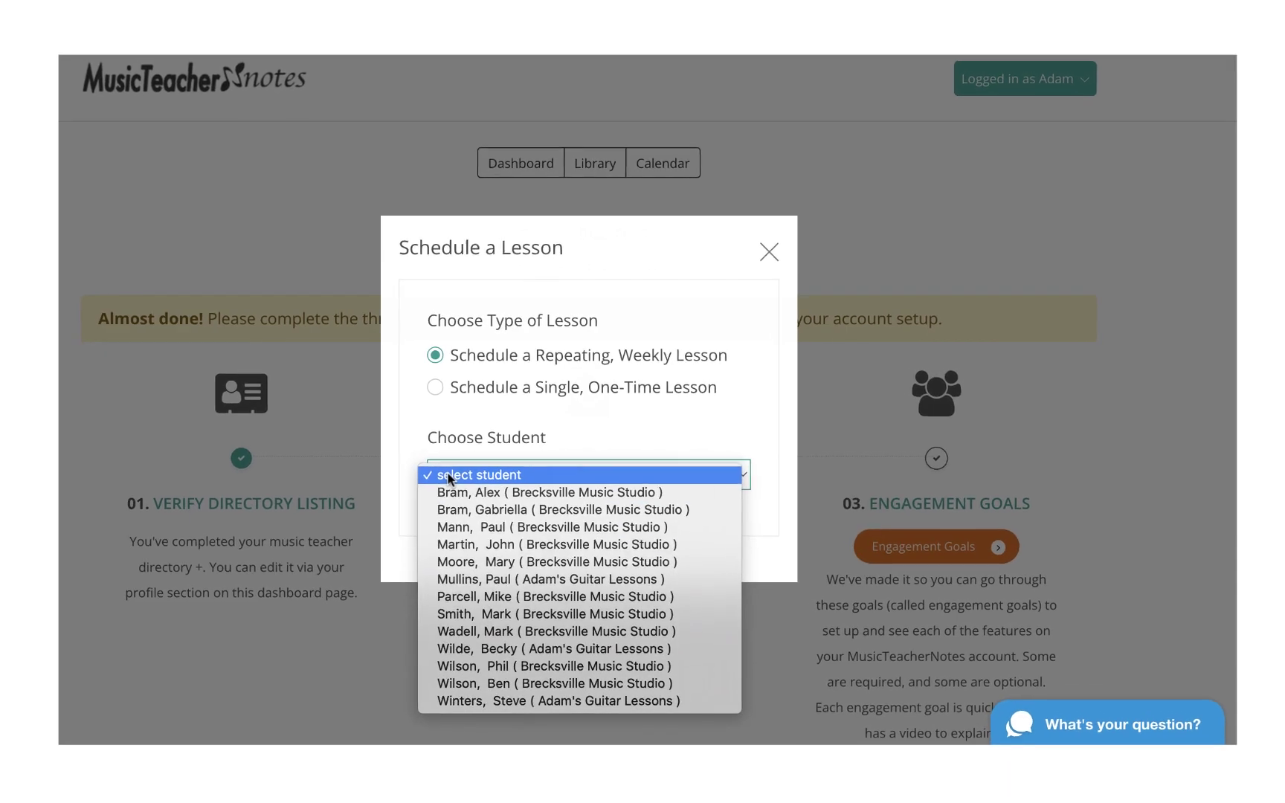
click(454, 524)
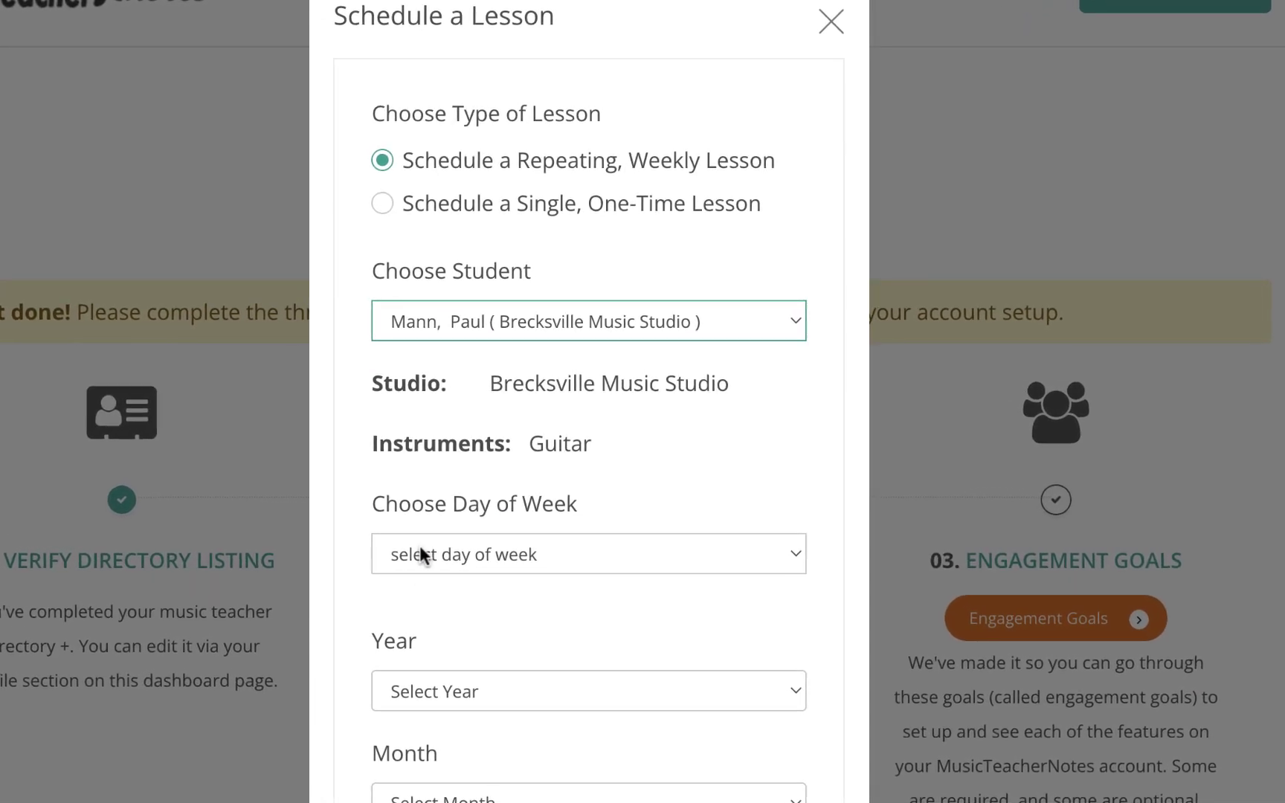
click(420, 546)
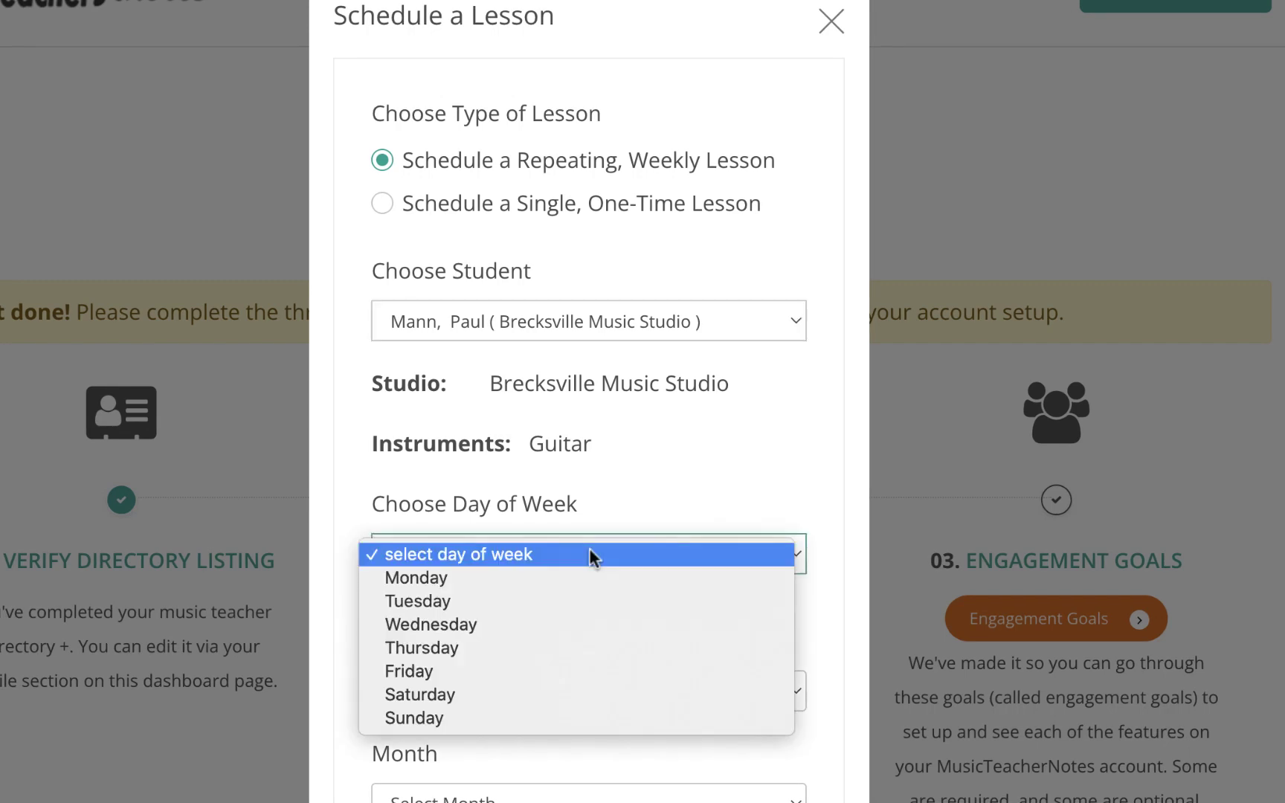
click(586, 671)
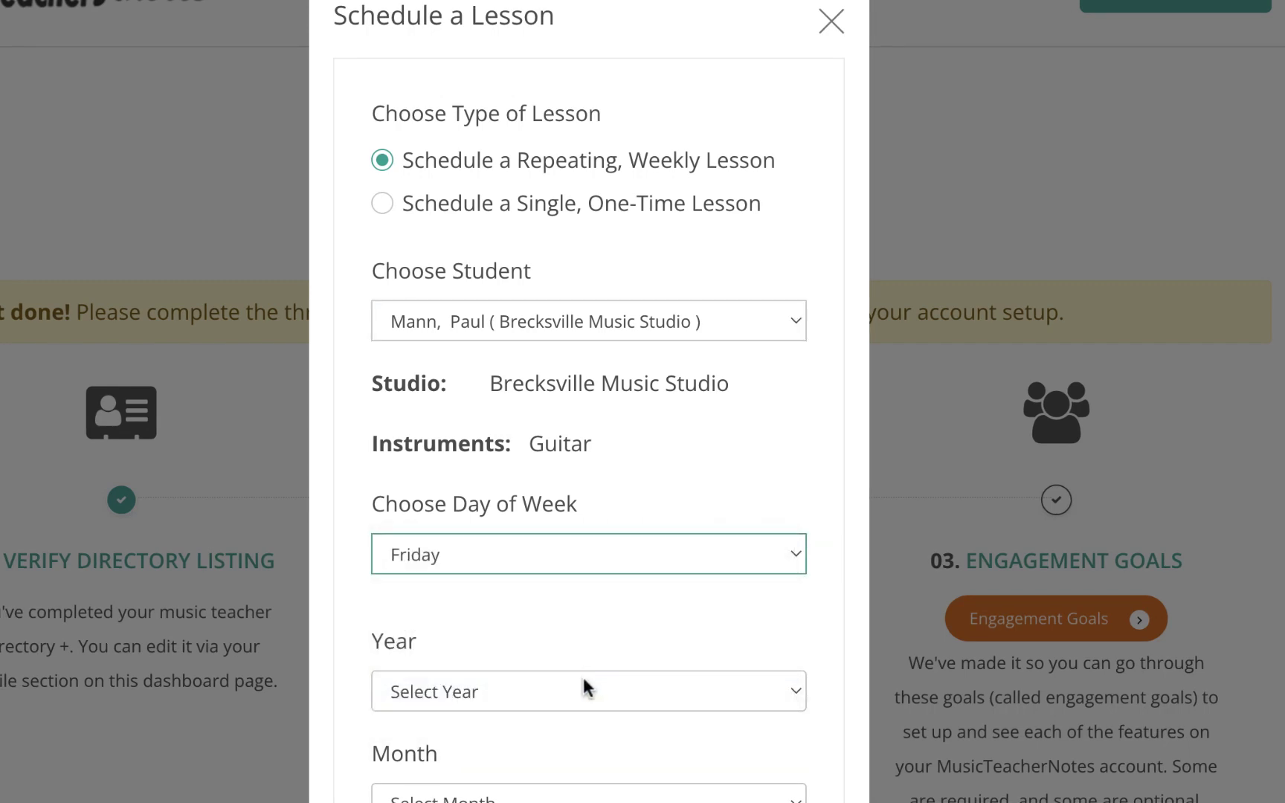
Set the weekly lesson's starting date to year 2022, month July and day Fri, Jul 15.
click(583, 679)
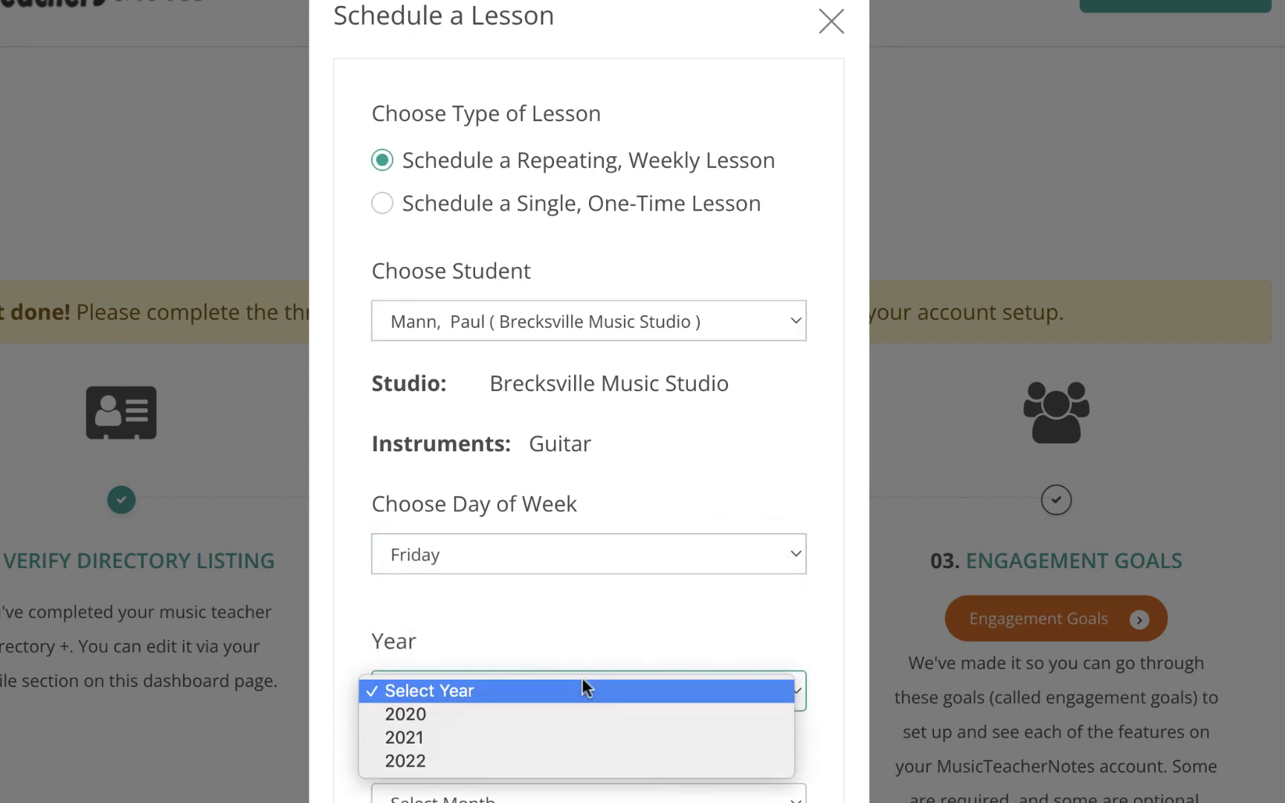
click(584, 753)
scroll(587, 762, down, 4)
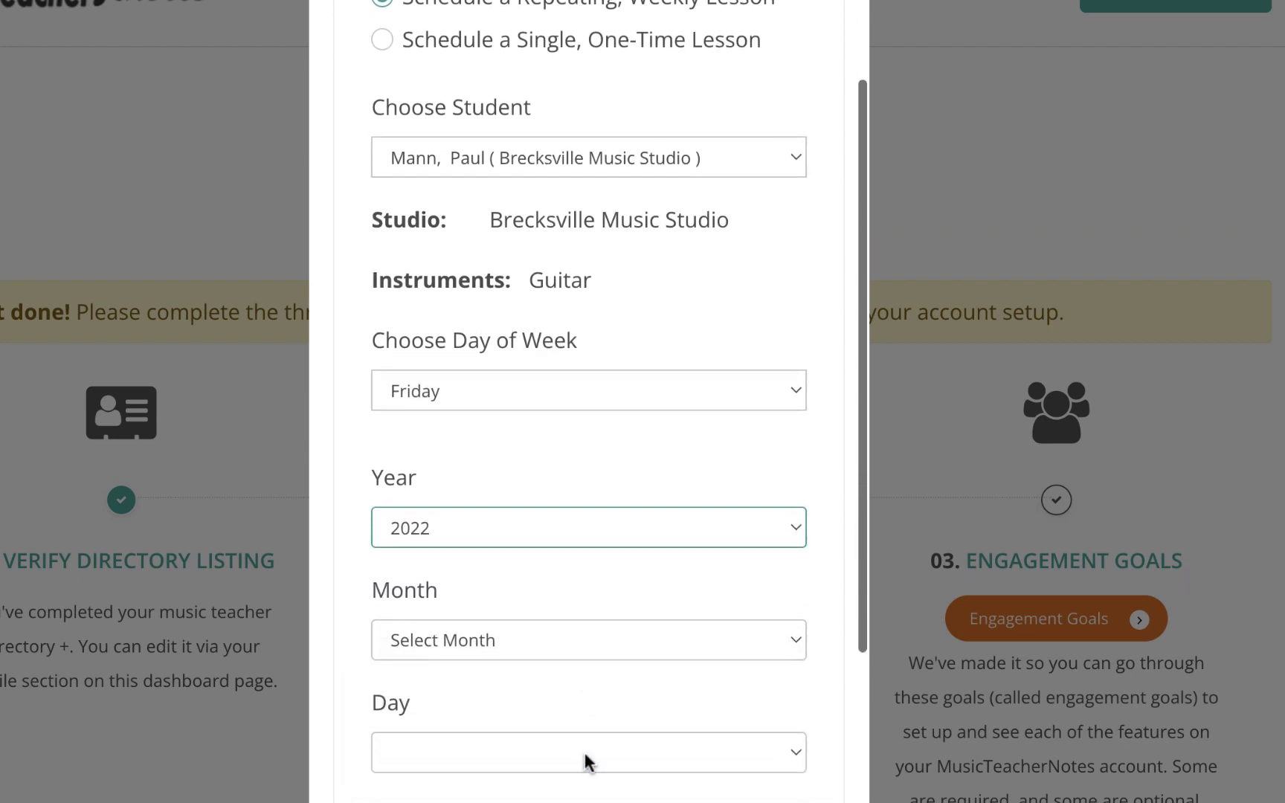
click(563, 548)
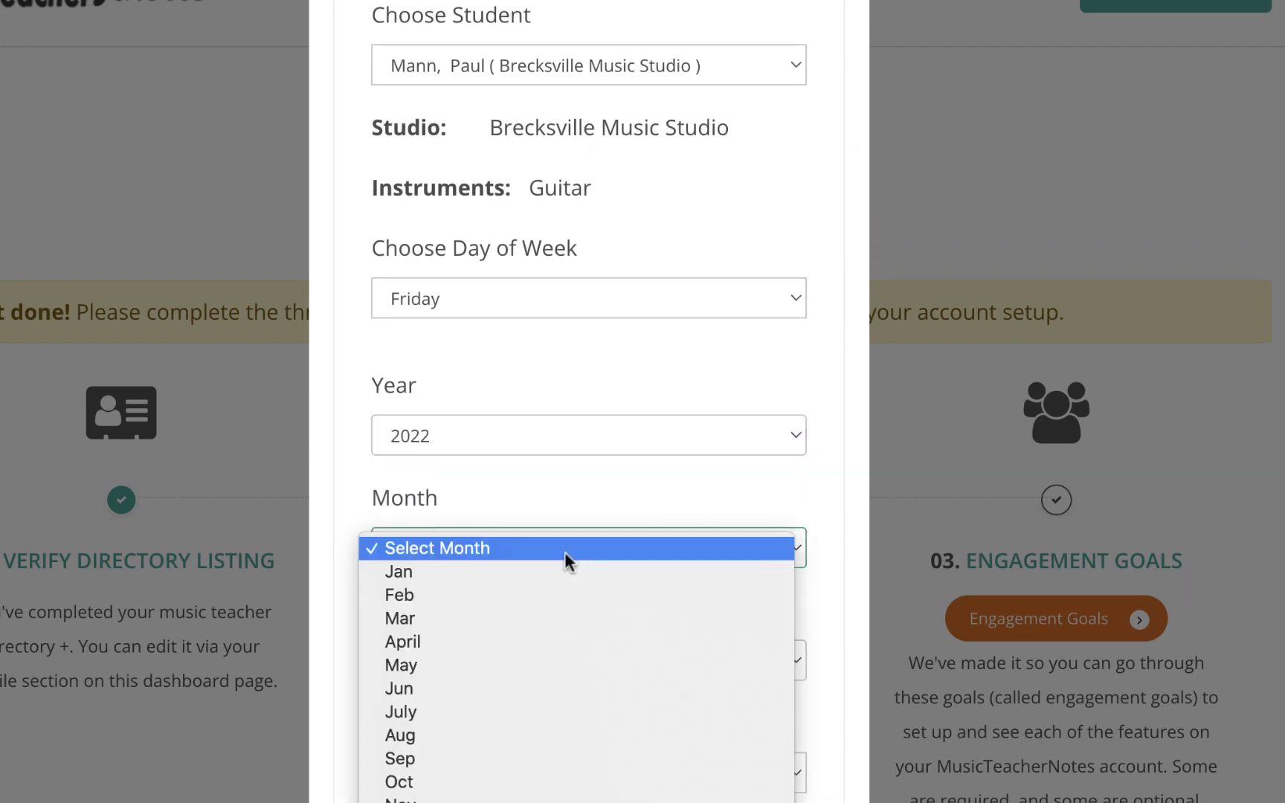
click(567, 710)
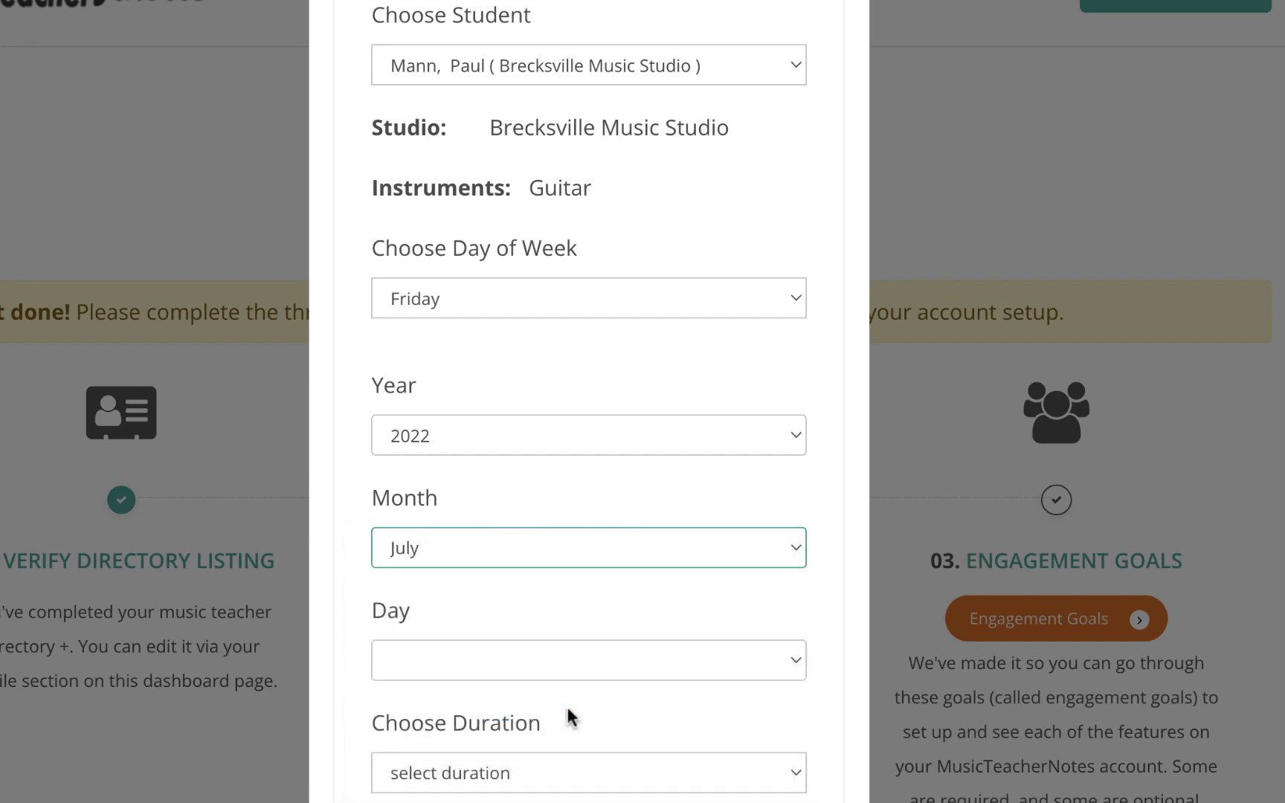
click(555, 660)
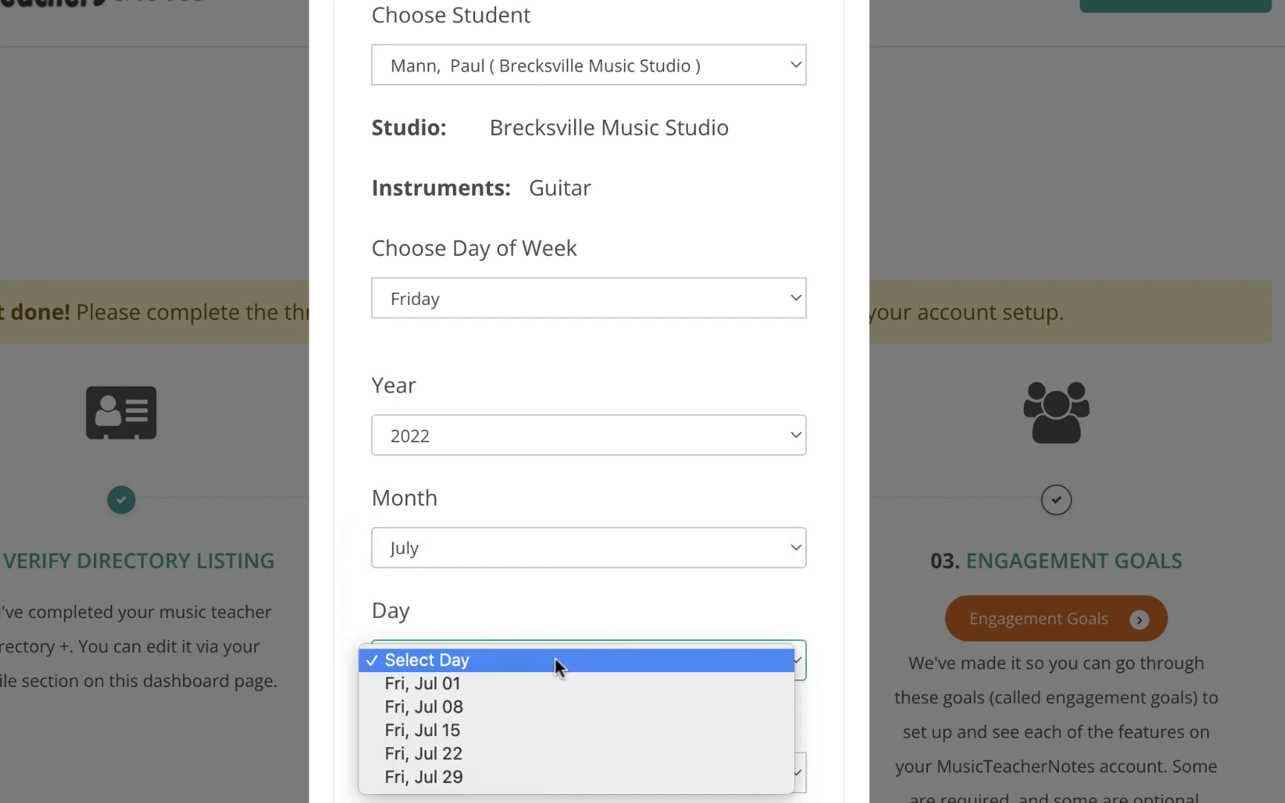
click(557, 730)
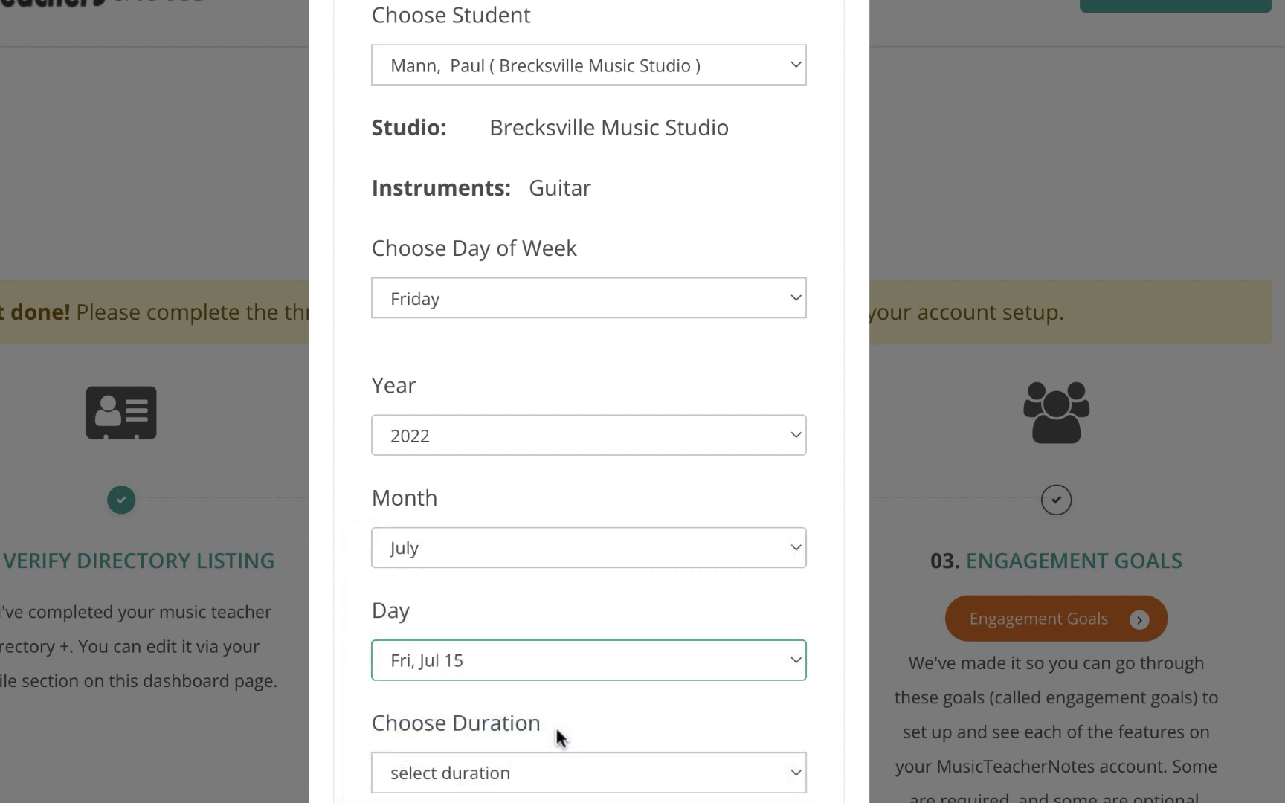
Set the lesson duration to 30 minutes and the start time to 5:30 pm, and schedule the weekly lesson.
scroll(557, 733, down, 5)
click(592, 566)
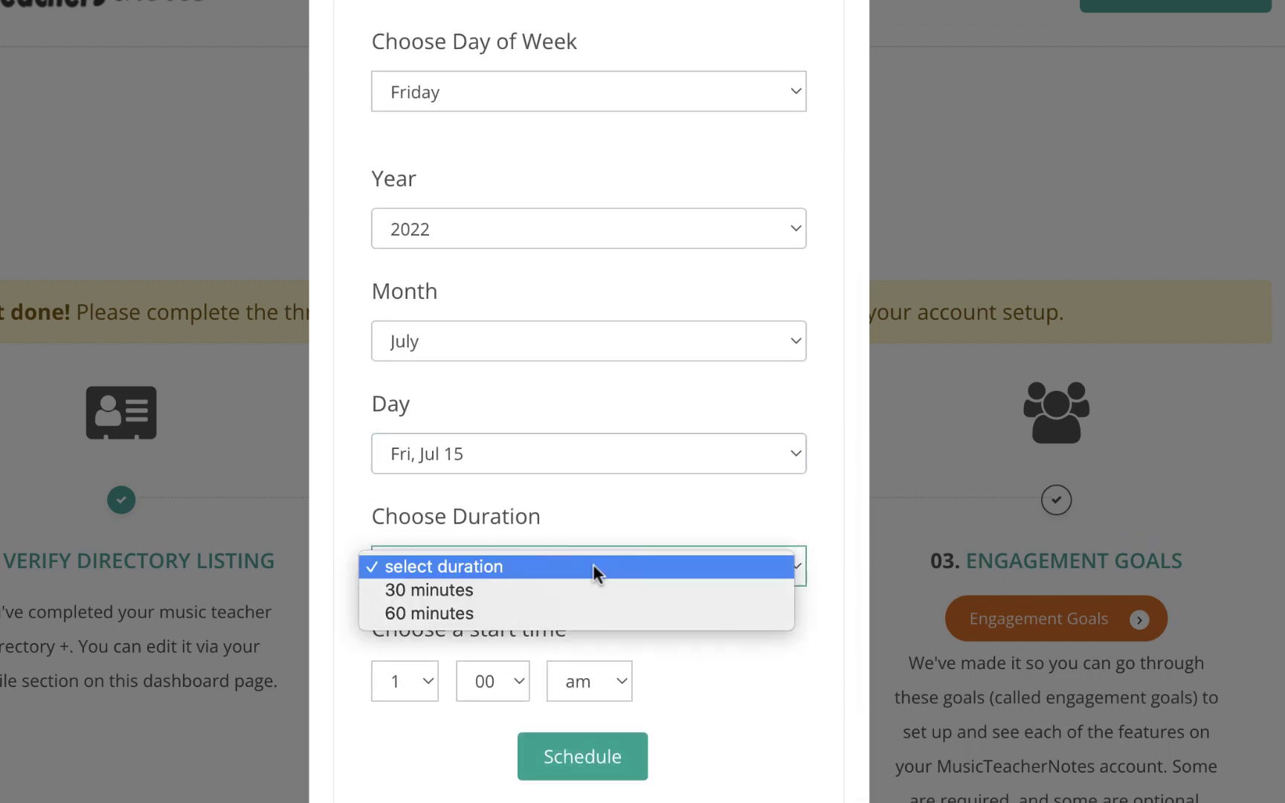
click(593, 589)
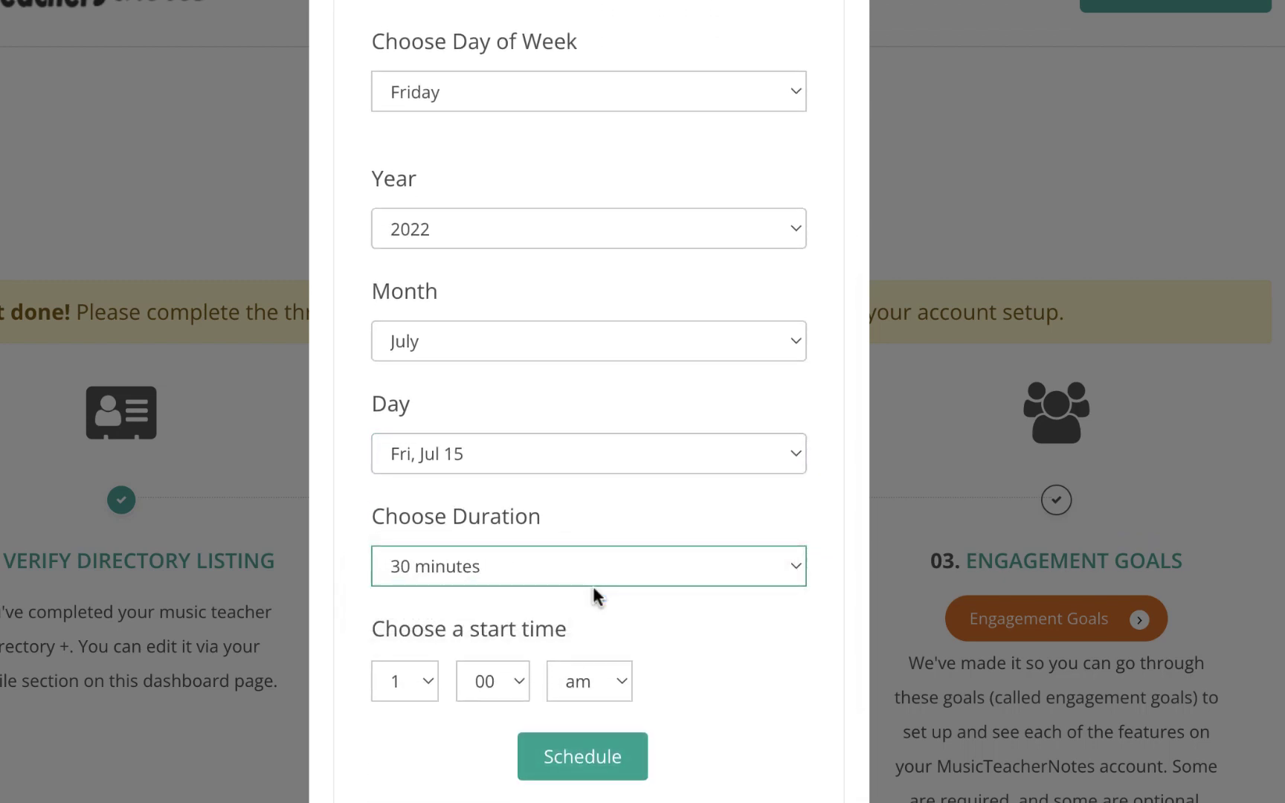
click(402, 682)
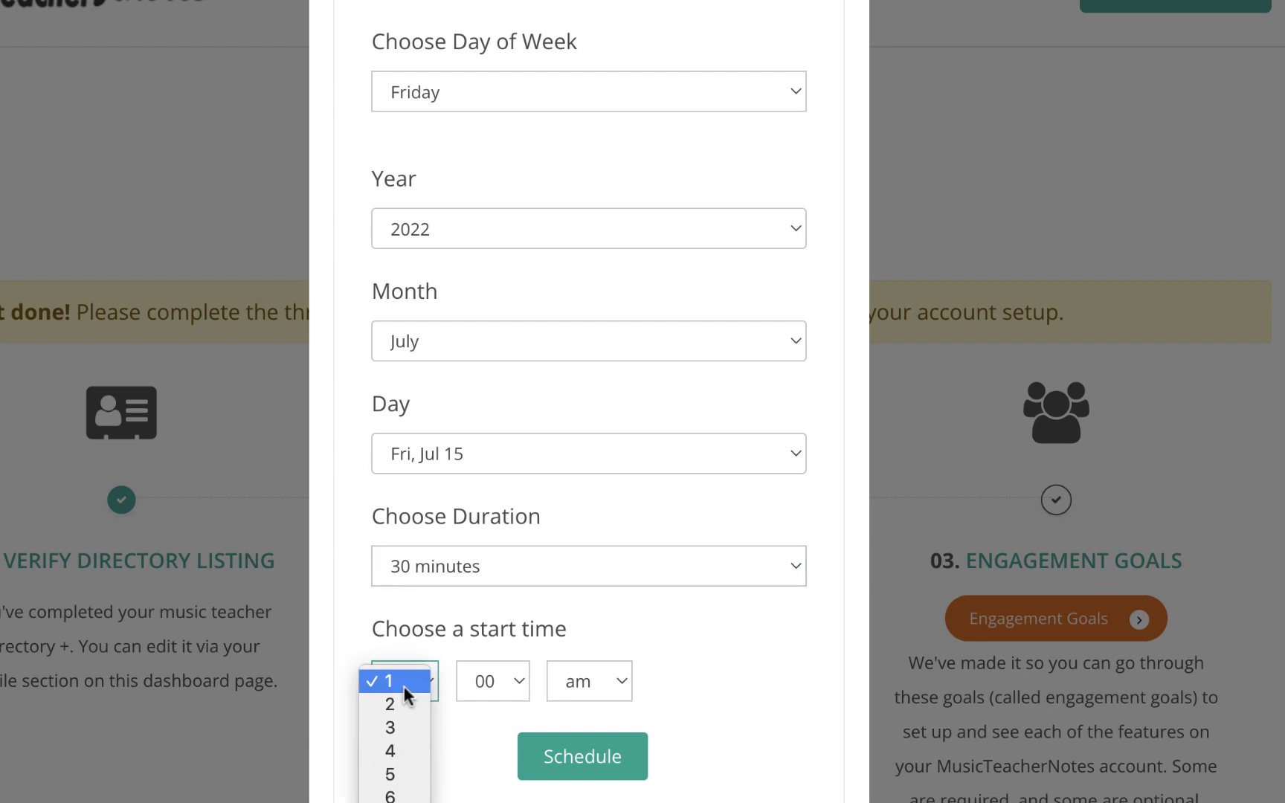
click(400, 770)
click(500, 695)
click(484, 774)
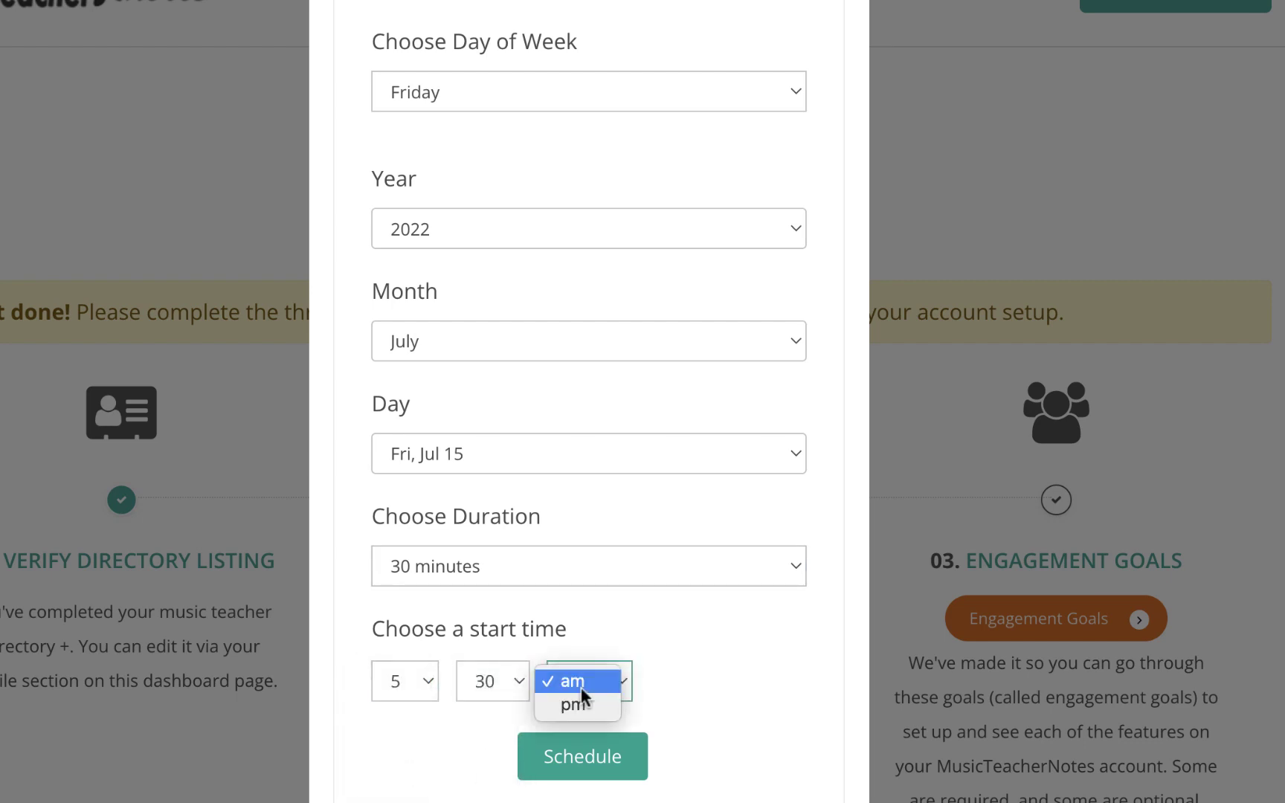
click(583, 702)
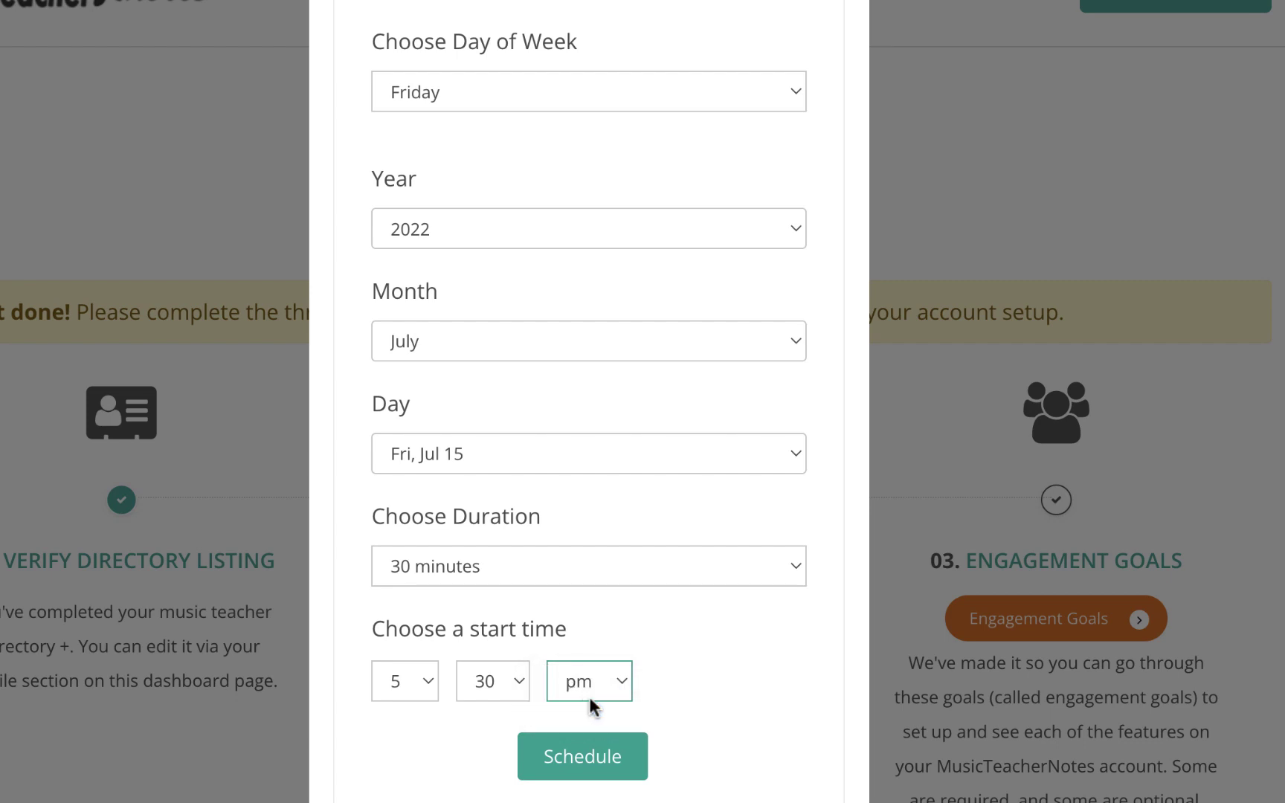
click(629, 771)
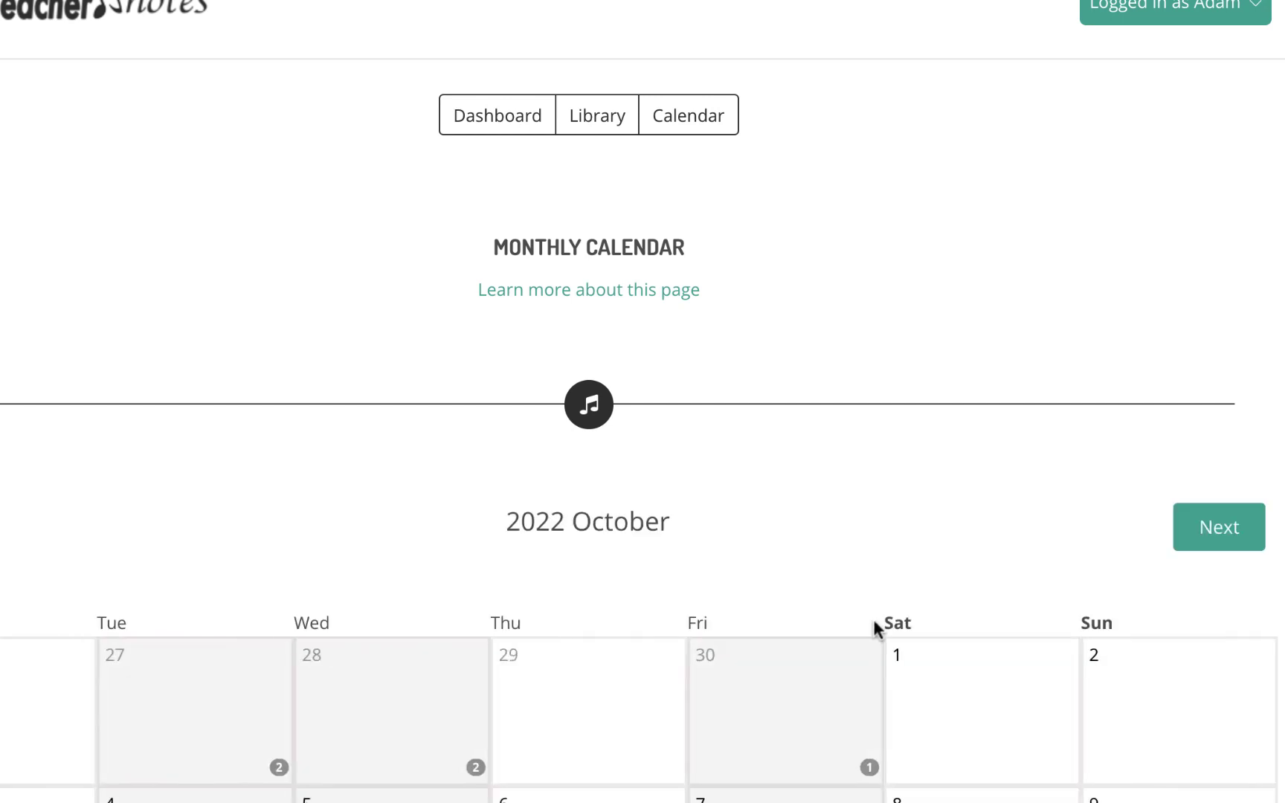
Open the lesson on Friday, October 28, 2022 from the monthly calendar and examine its contents.
scroll(875, 627, down, 3)
scroll(876, 631, down, 5)
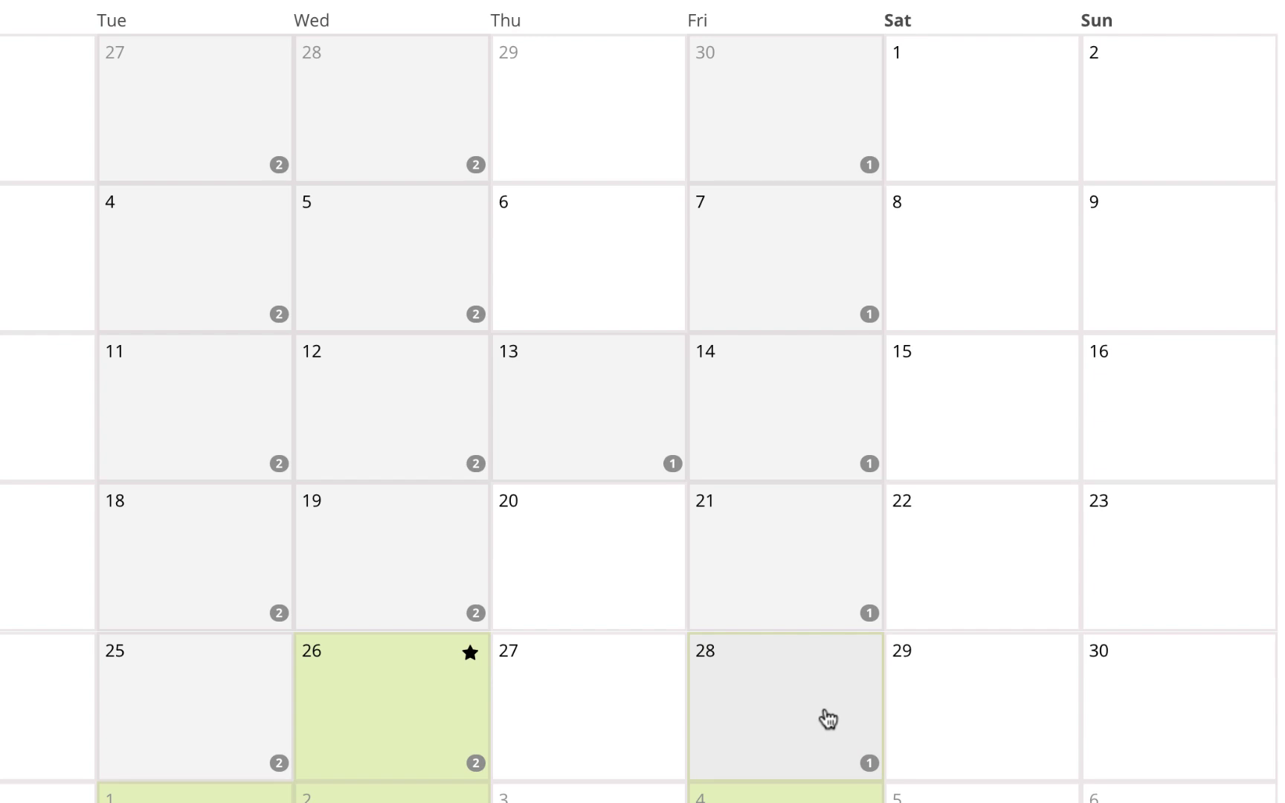
click(828, 719)
scroll(786, 652, down, 5)
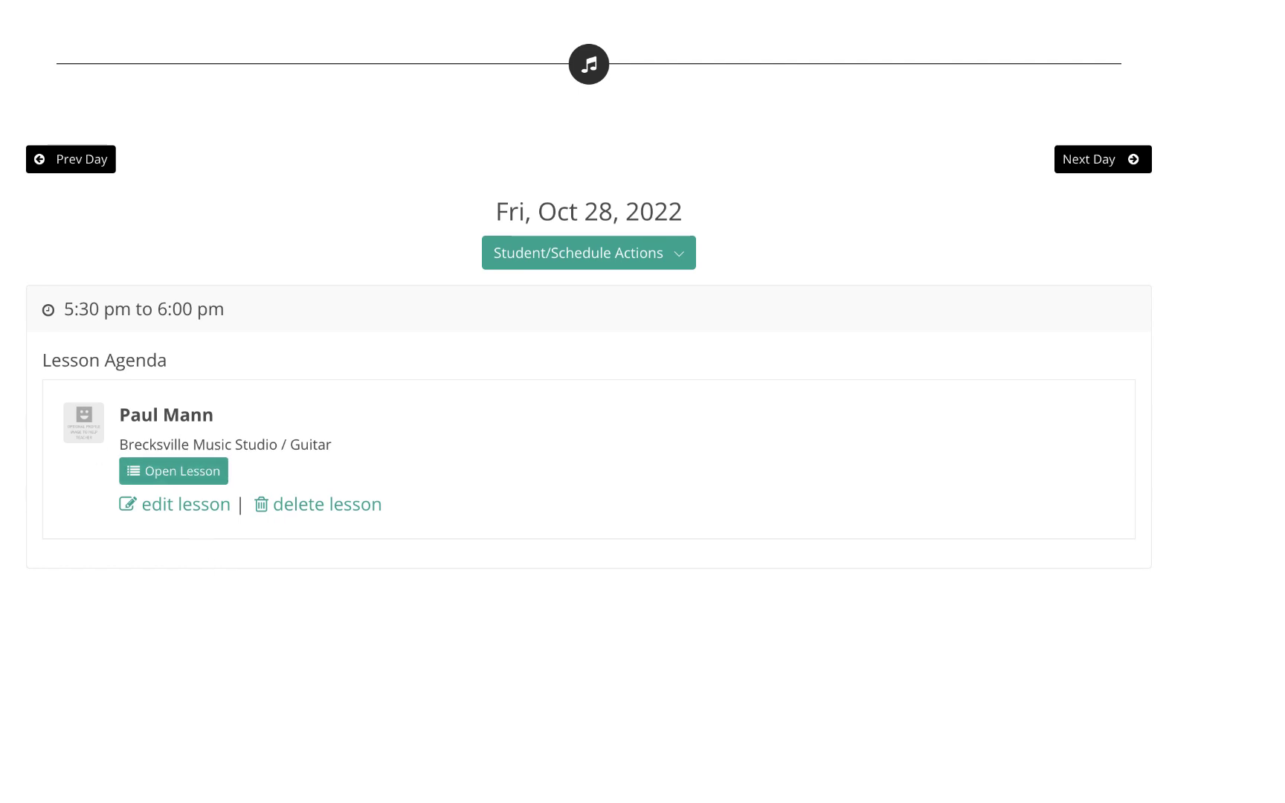
click(173, 470)
scroll(588, 372, down, 5)
scroll(588, 372, down, 4)
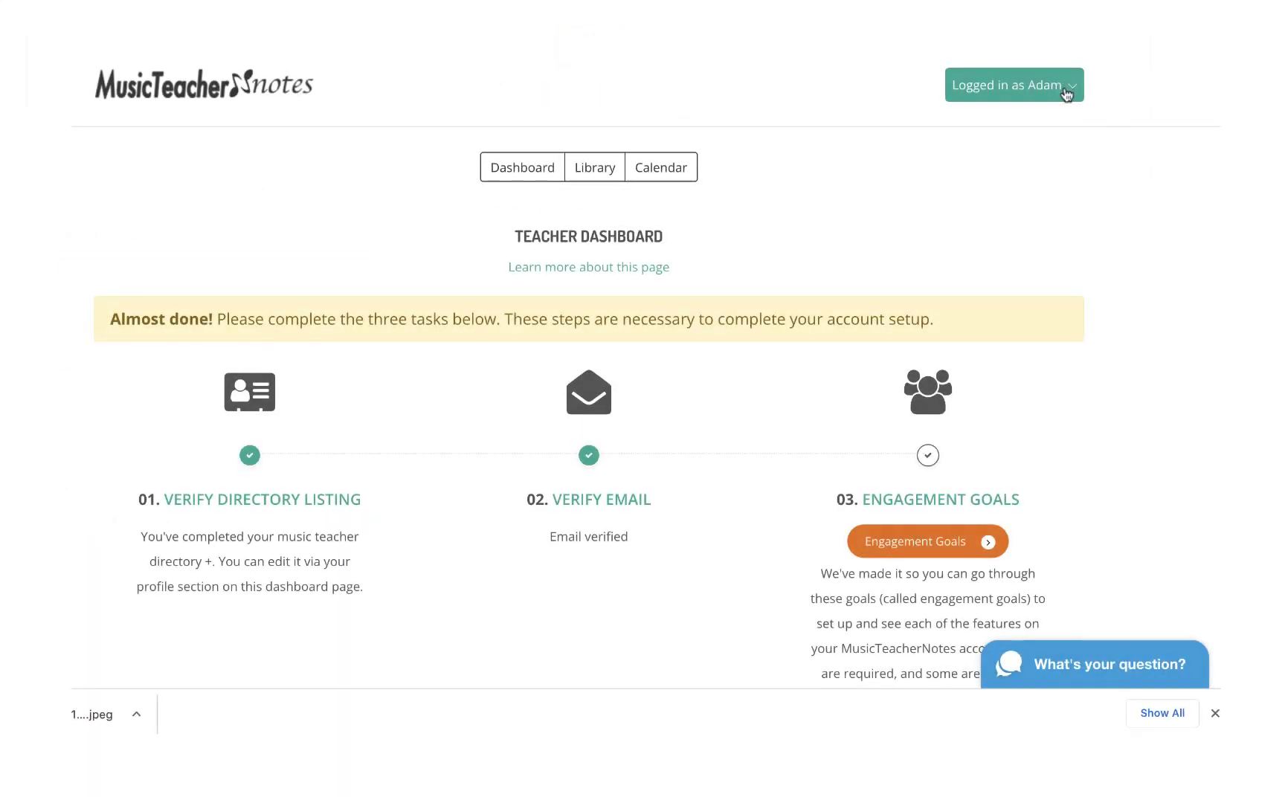
Open the Schedule Lessons form again and choose a single, one-time lesson.
click(1067, 87)
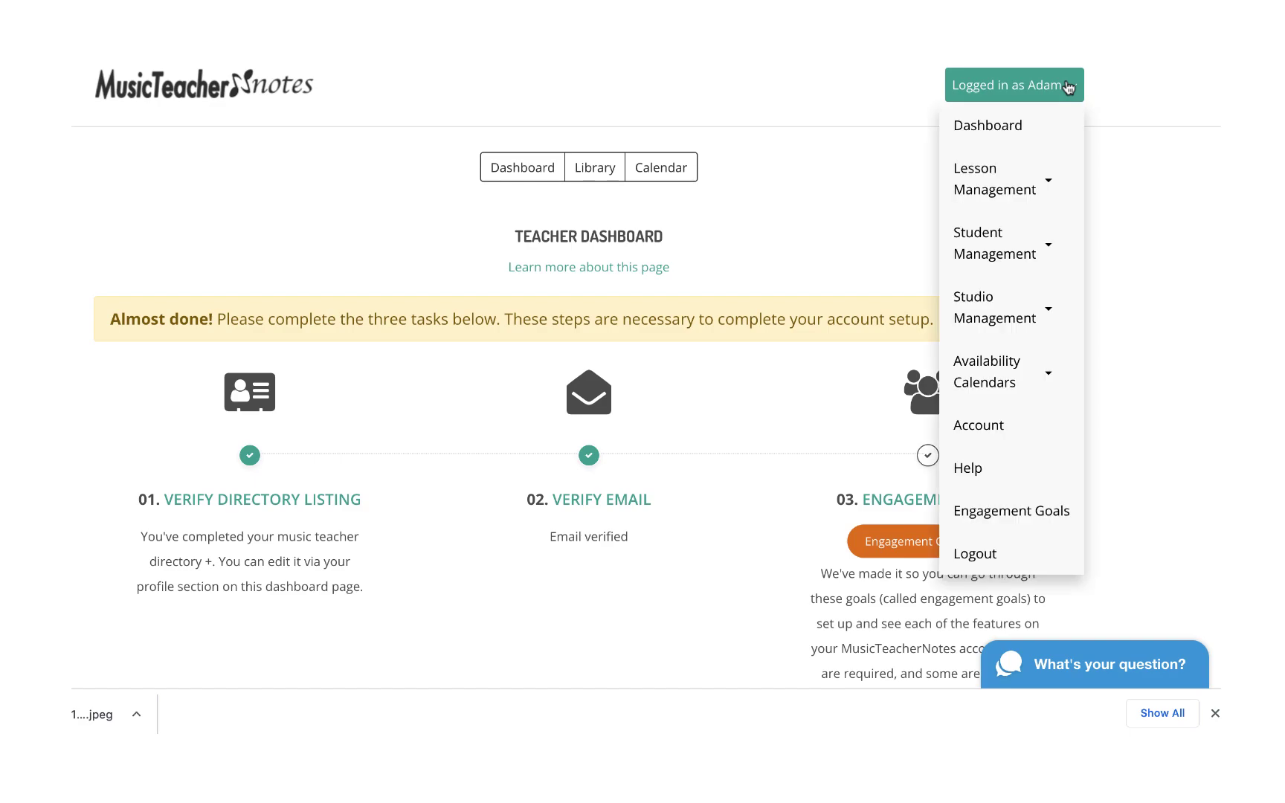
click(1010, 192)
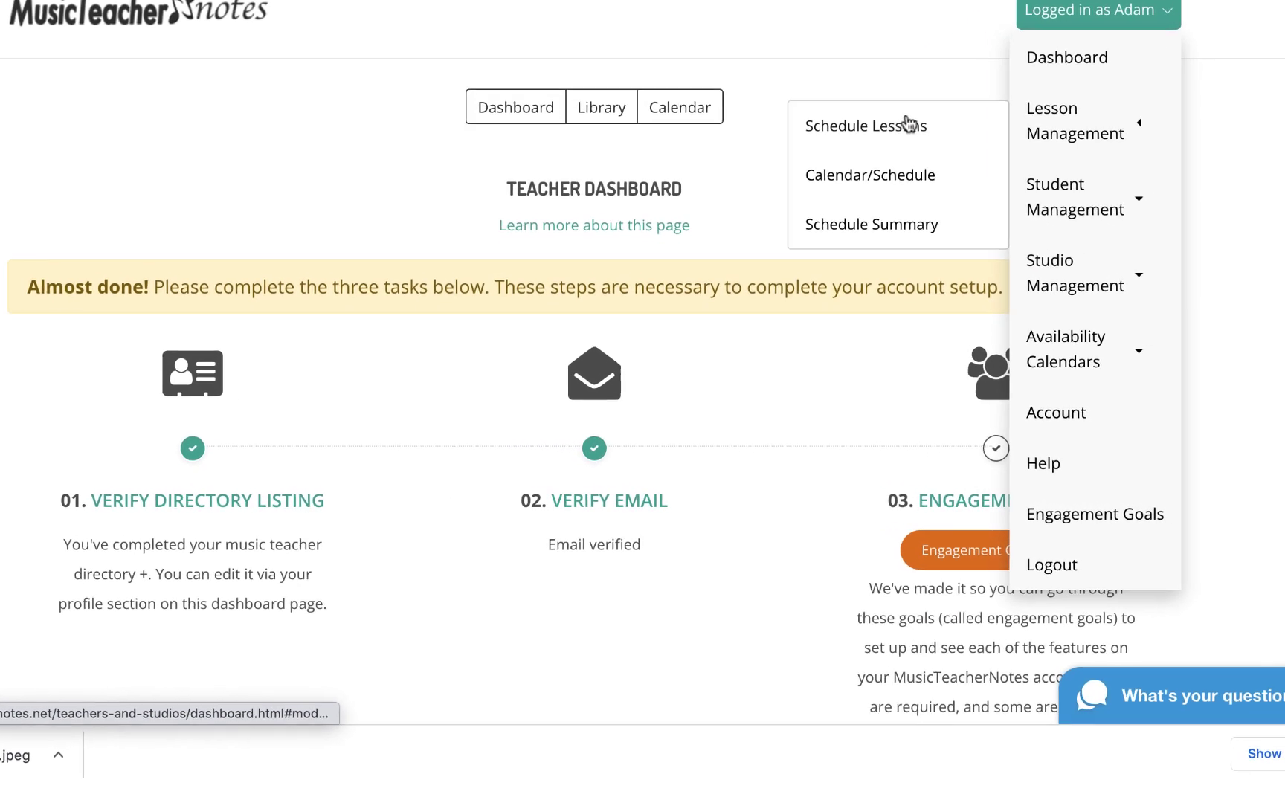
click(927, 152)
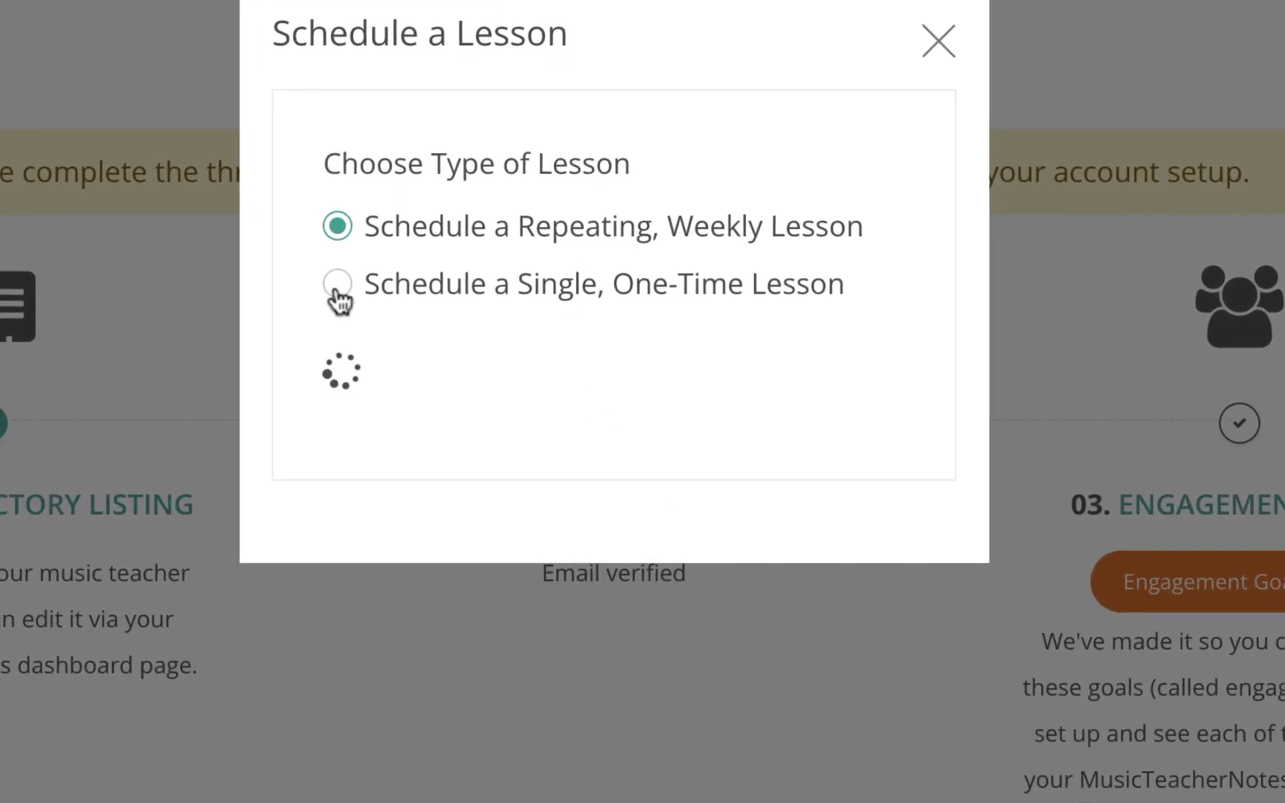
click(339, 259)
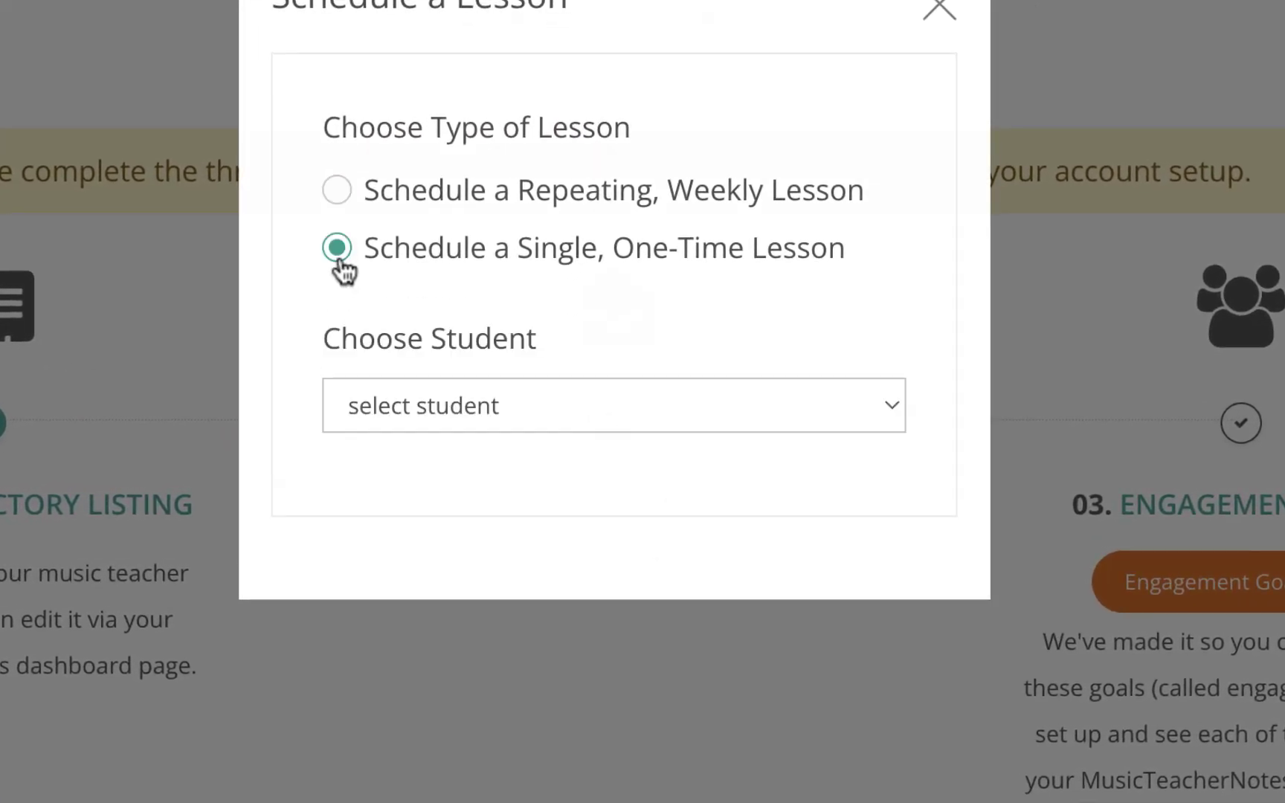
Choose a guitar student from Adam's Guitar Lessons and set the one-time lesson's date to 10/28/2022.
click(334, 421)
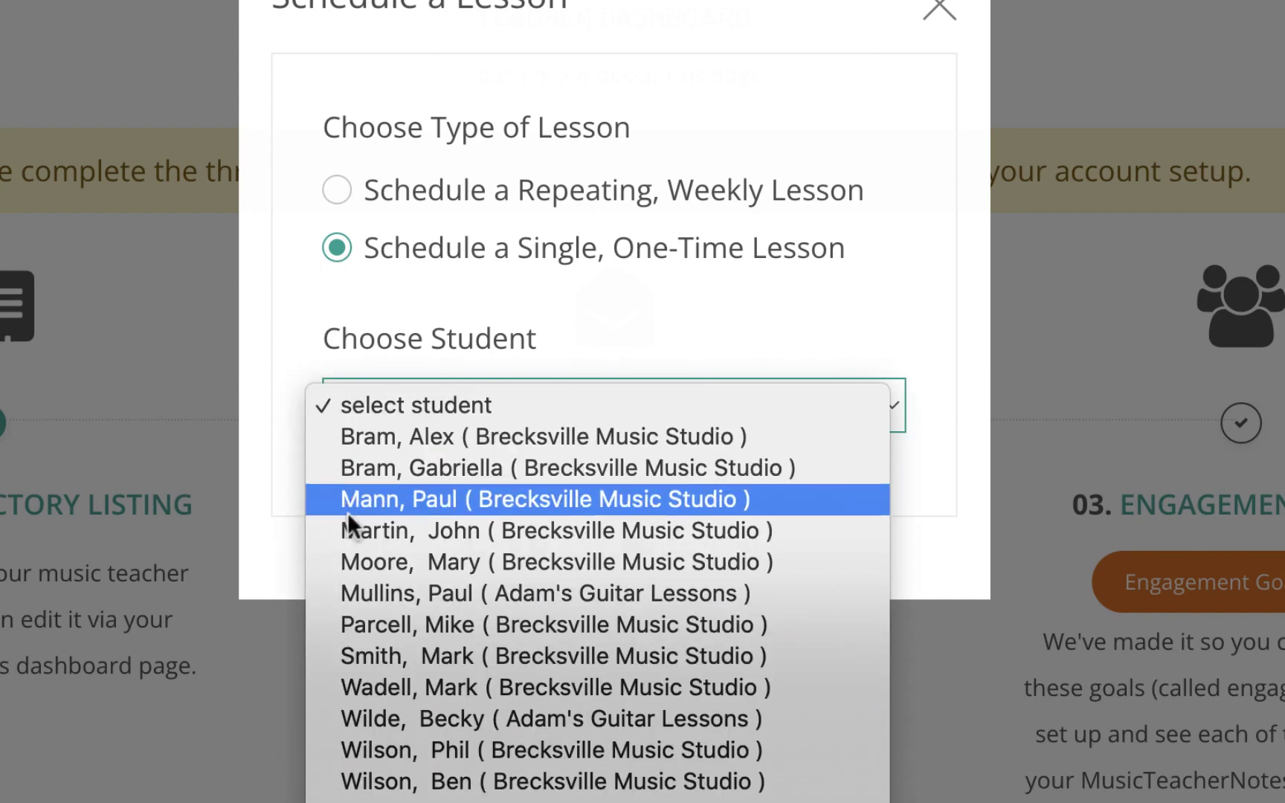
click(371, 714)
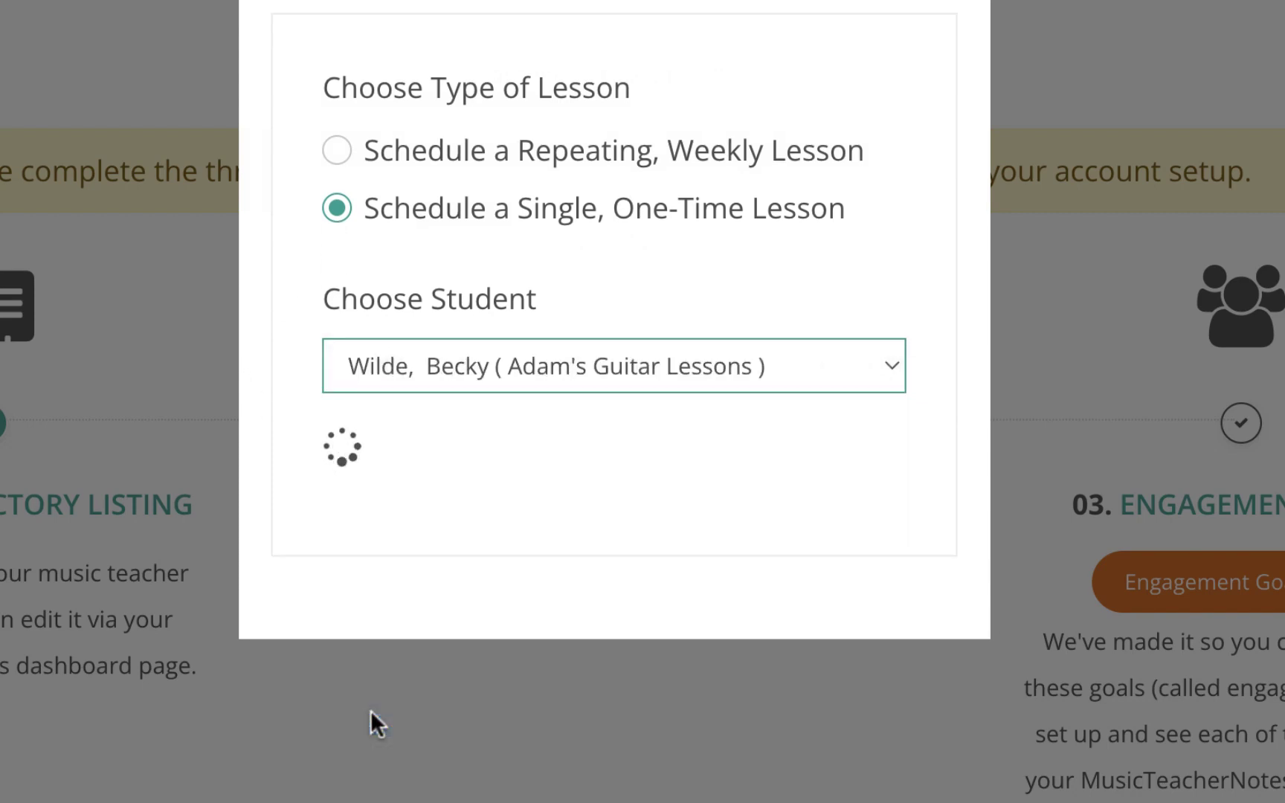
click(868, 492)
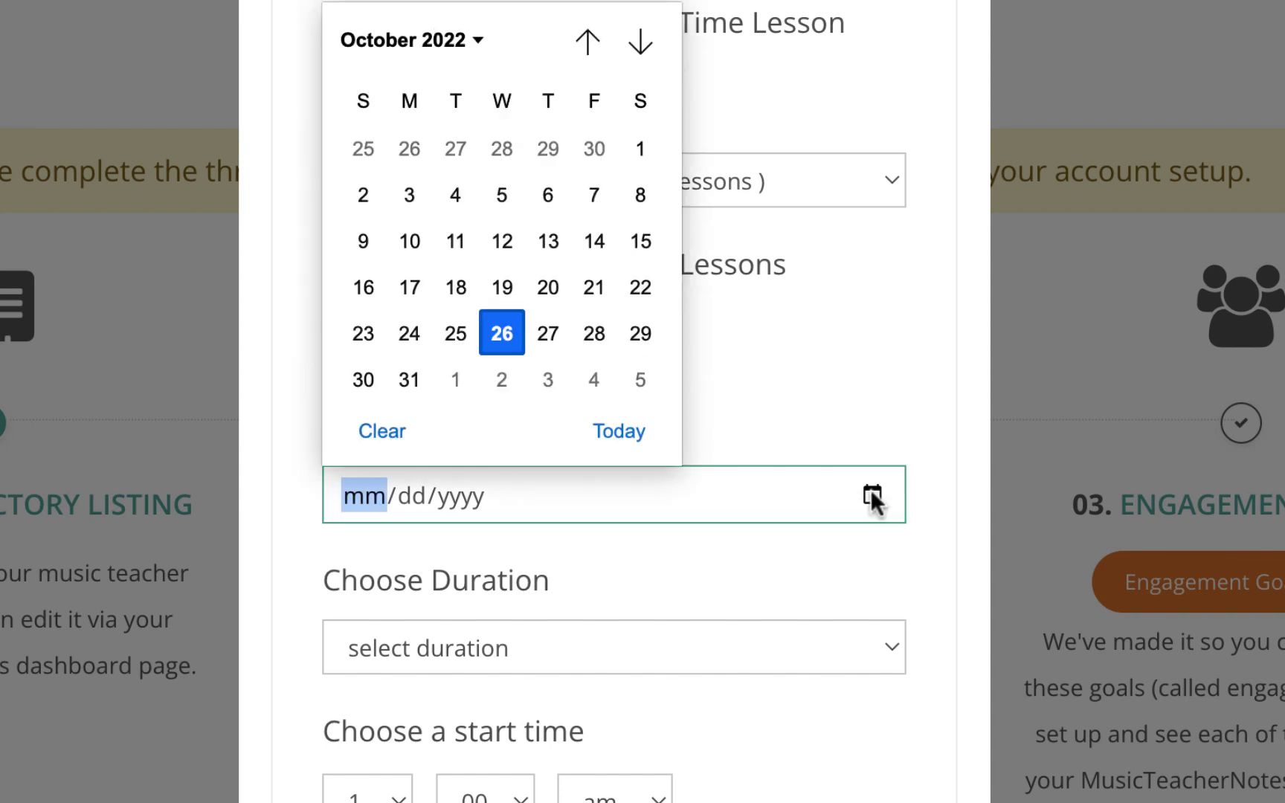
click(597, 334)
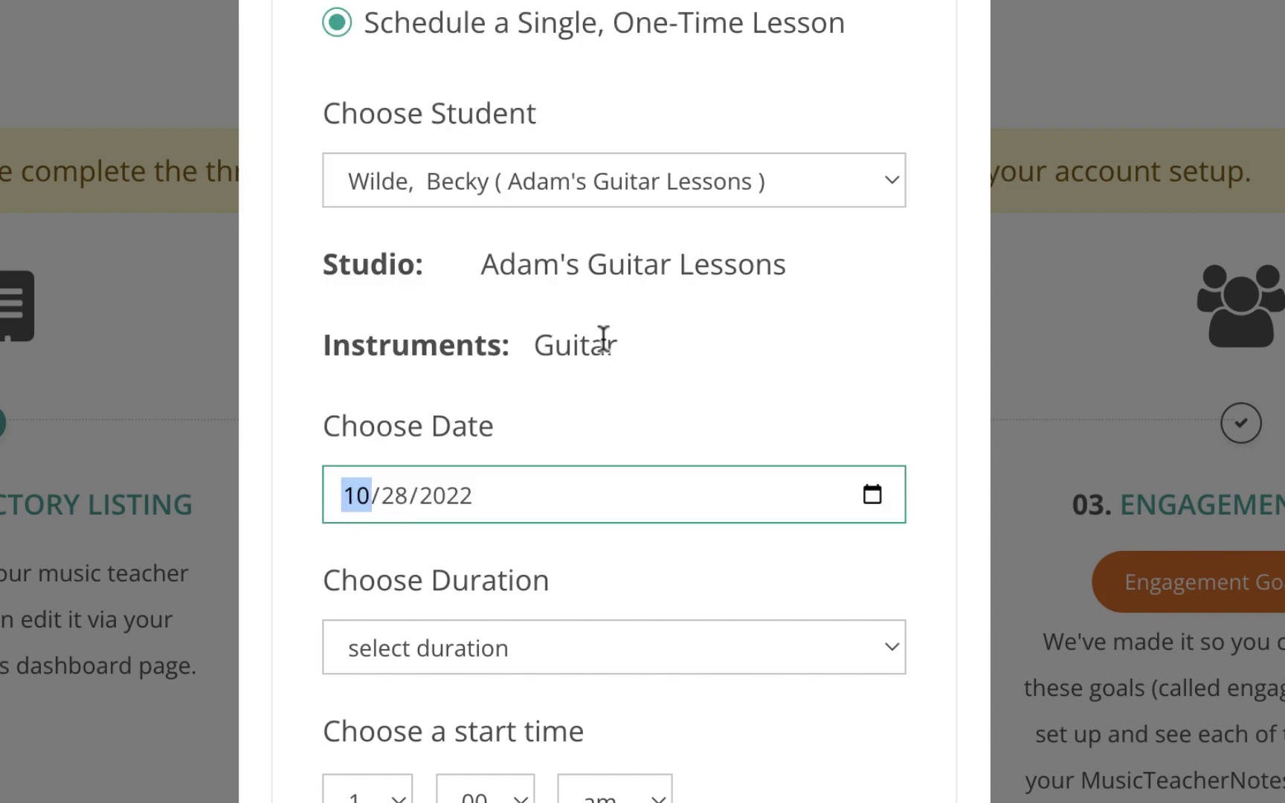
Set the one-time lesson's duration to 30 minutes and its start time to 5:00 pm, and schedule the lesson.
click(683, 638)
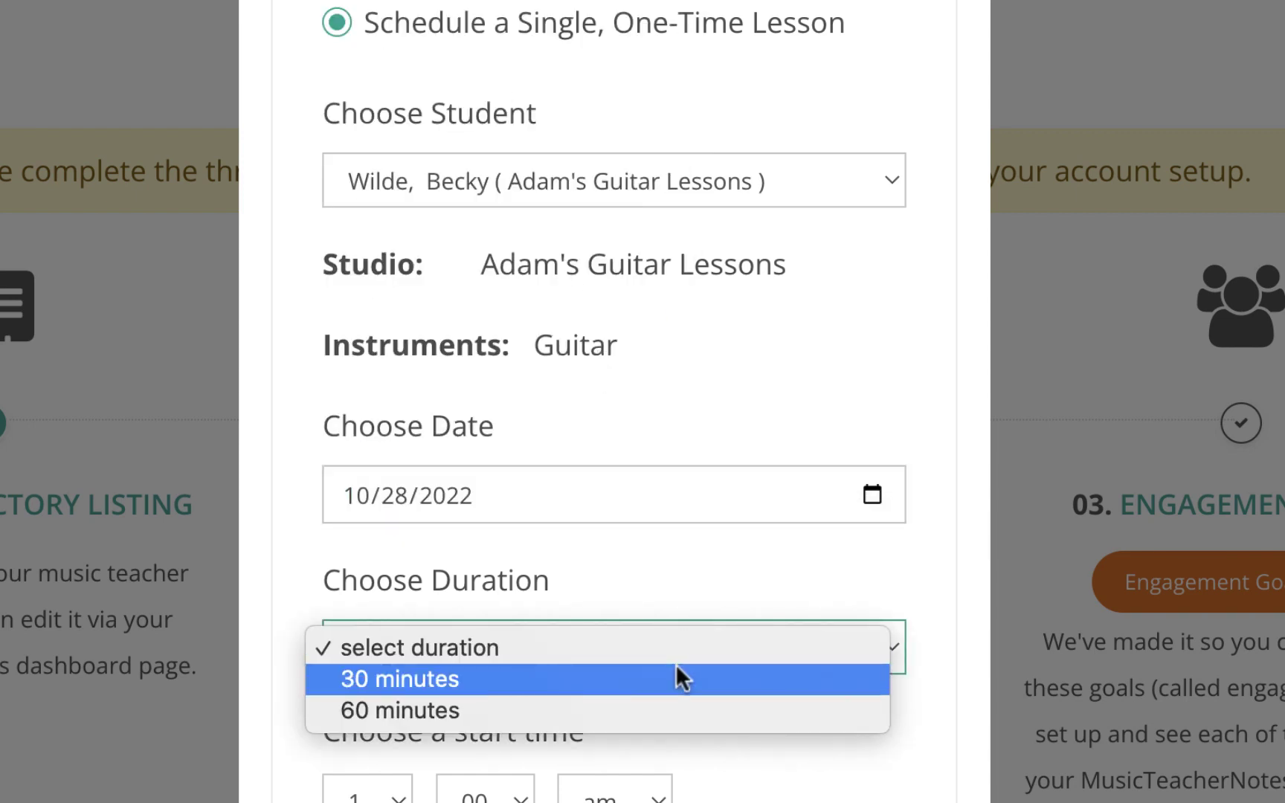
click(676, 664)
scroll(729, 769, down, 3)
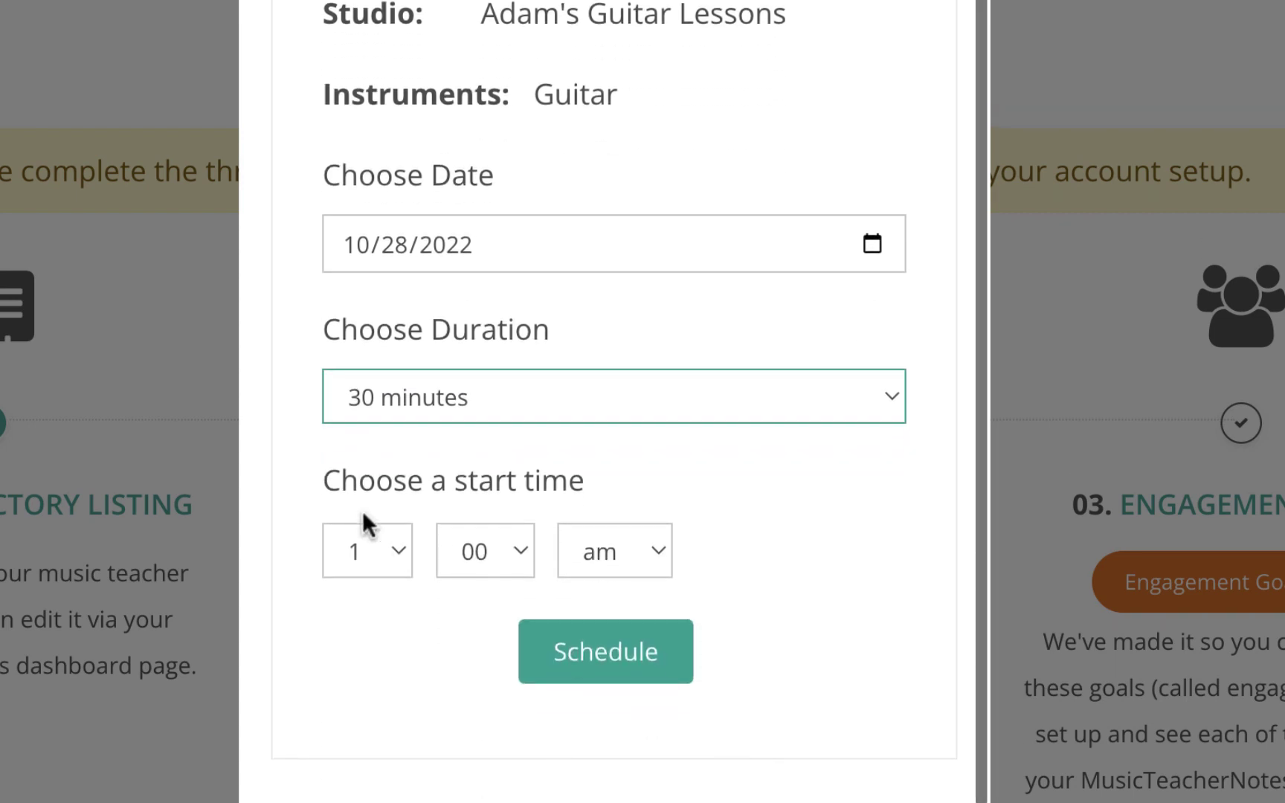
click(381, 551)
click(354, 677)
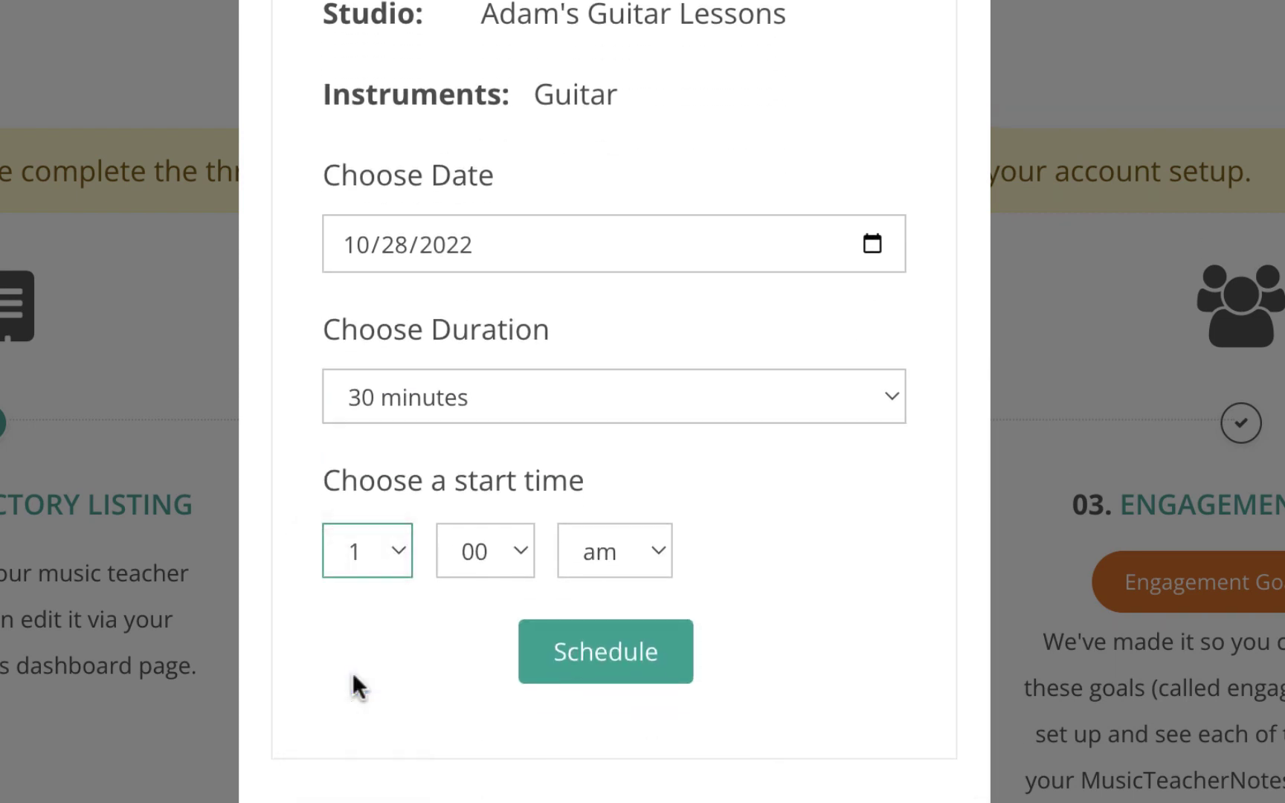
click(643, 546)
click(633, 580)
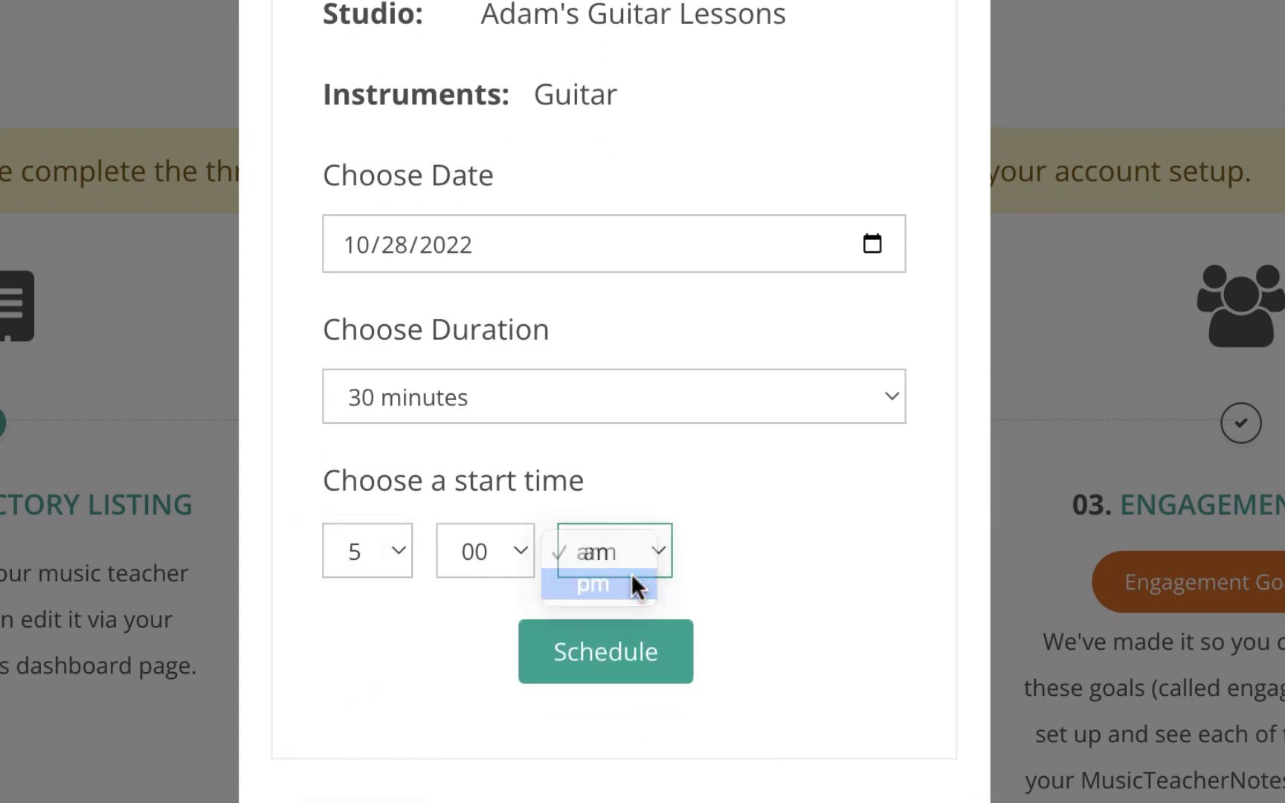
click(673, 666)
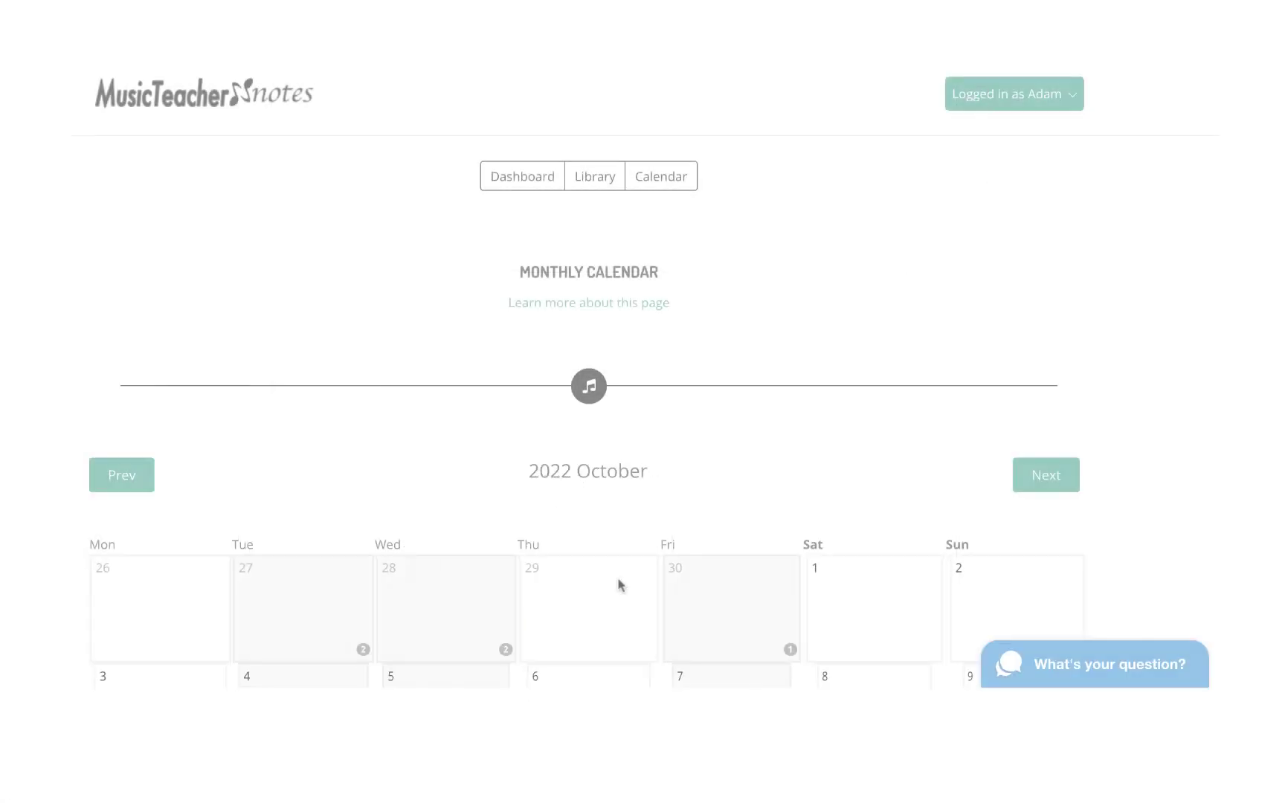
Open Friday, October 28, 2022 from the monthly calendar and examine the lessons scheduled for that day.
scroll(839, 606, down, 1)
scroll(838, 606, down, 8)
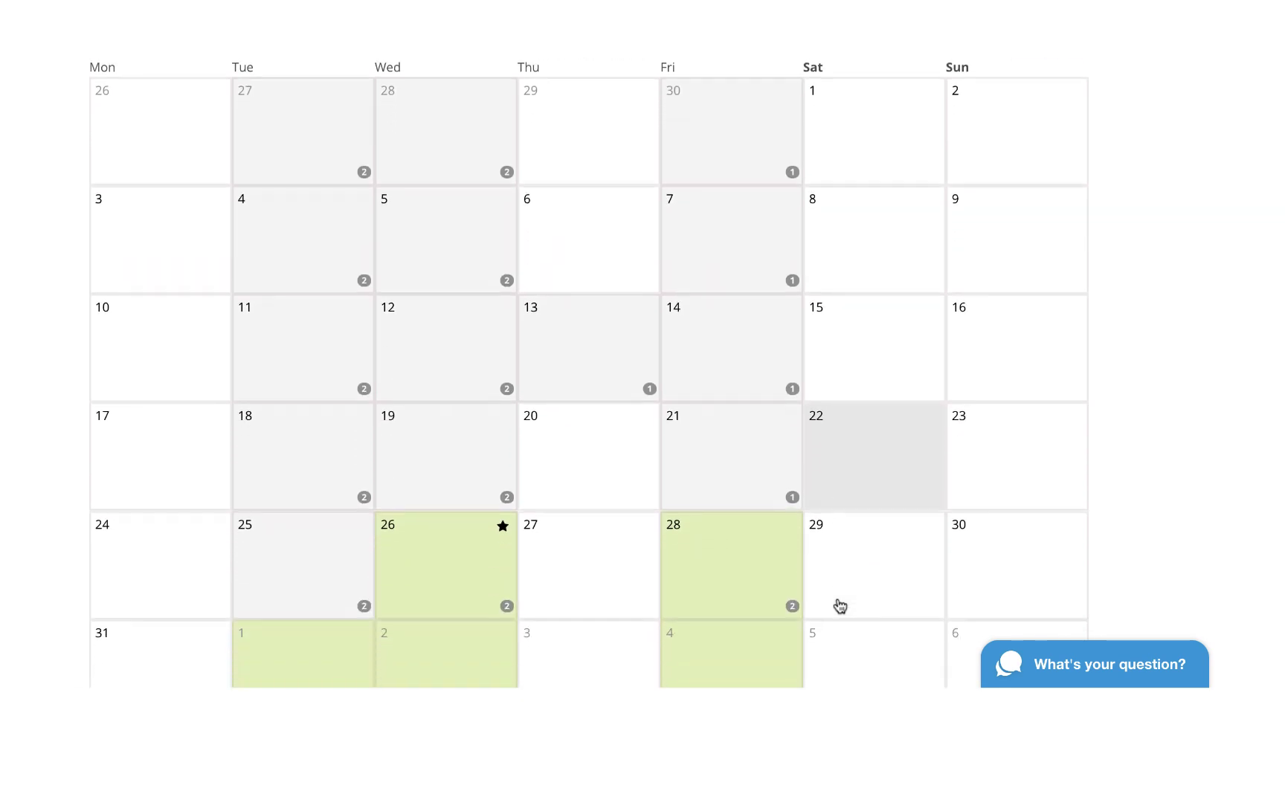
scroll(838, 606, down, 1)
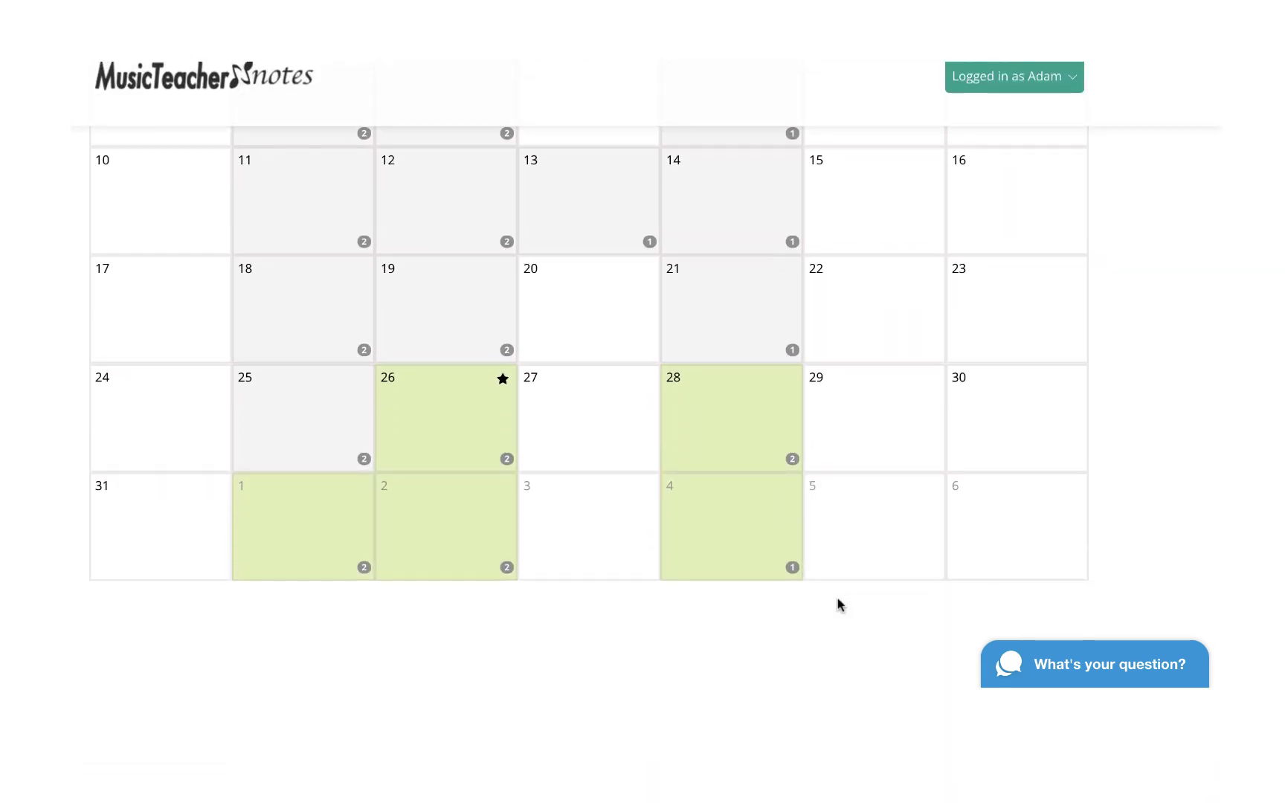
click(743, 444)
scroll(743, 445, down, 5)
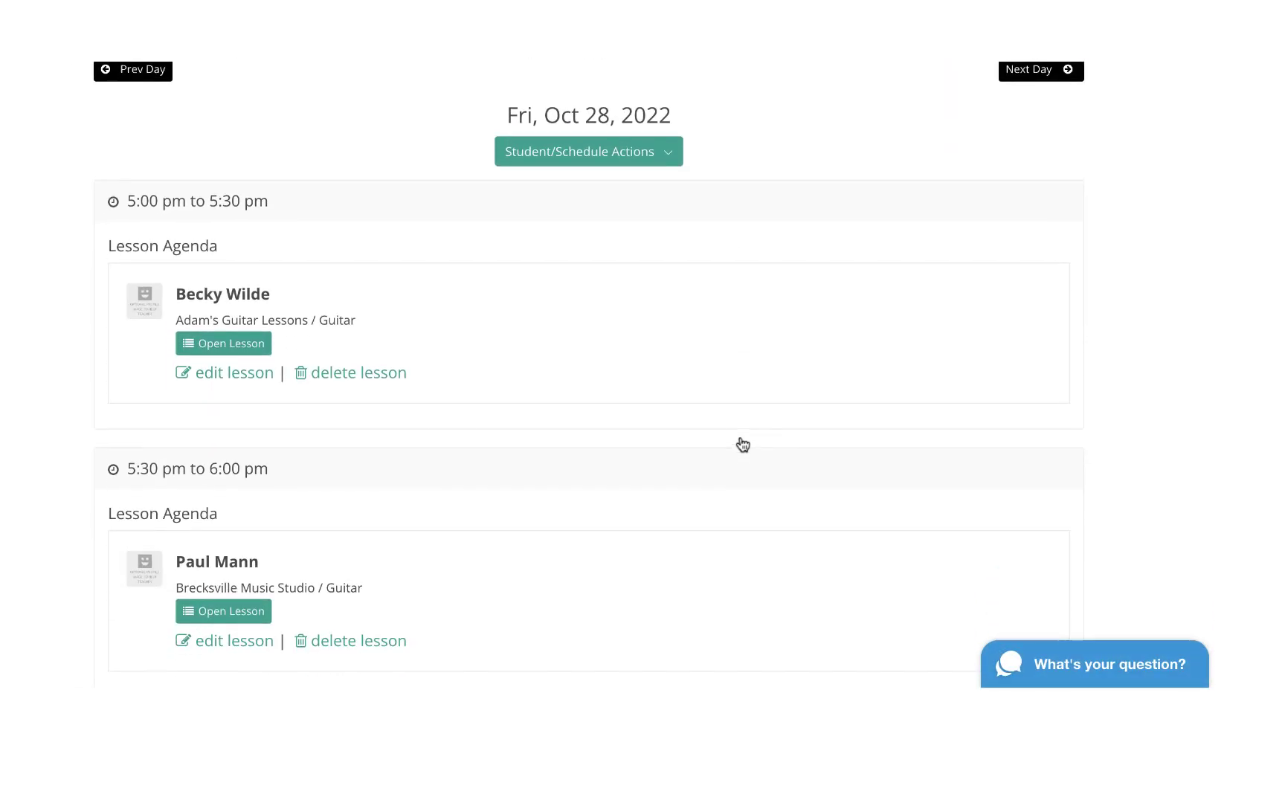
scroll(743, 444, down, 2)
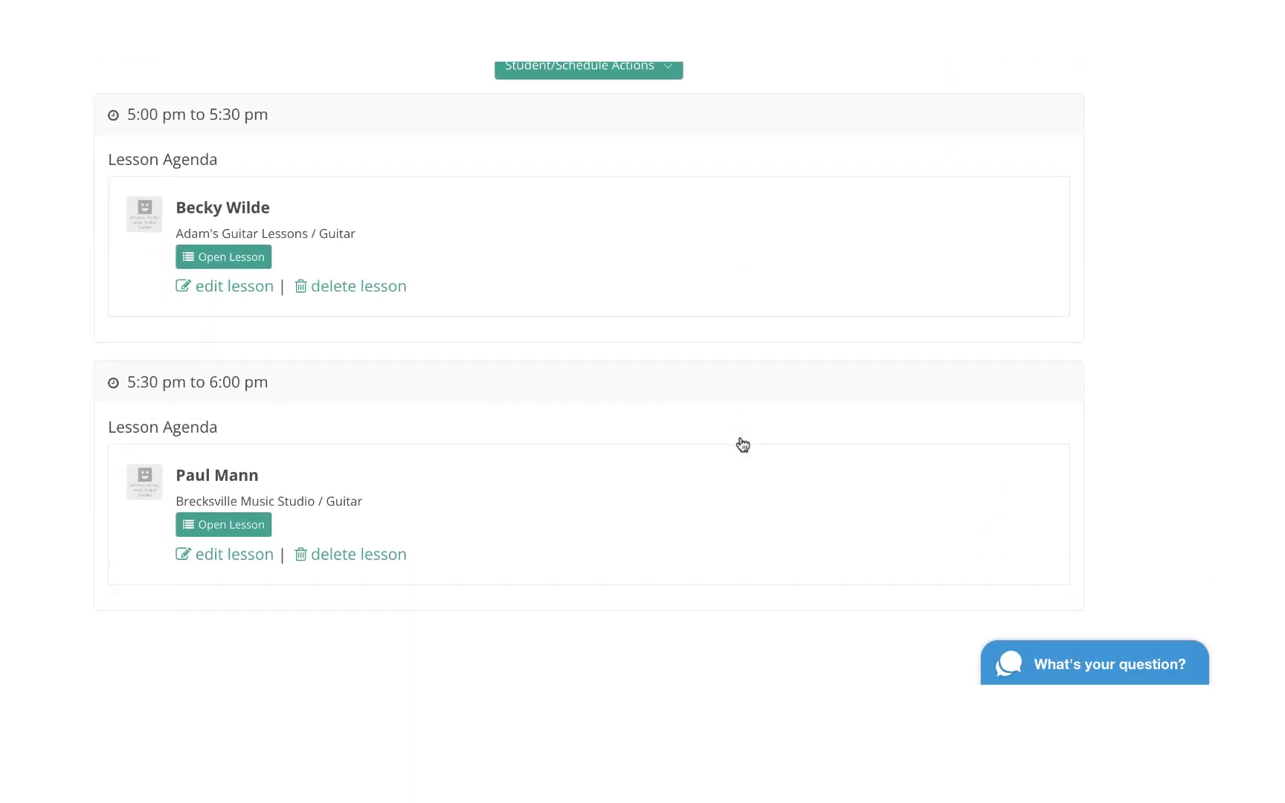